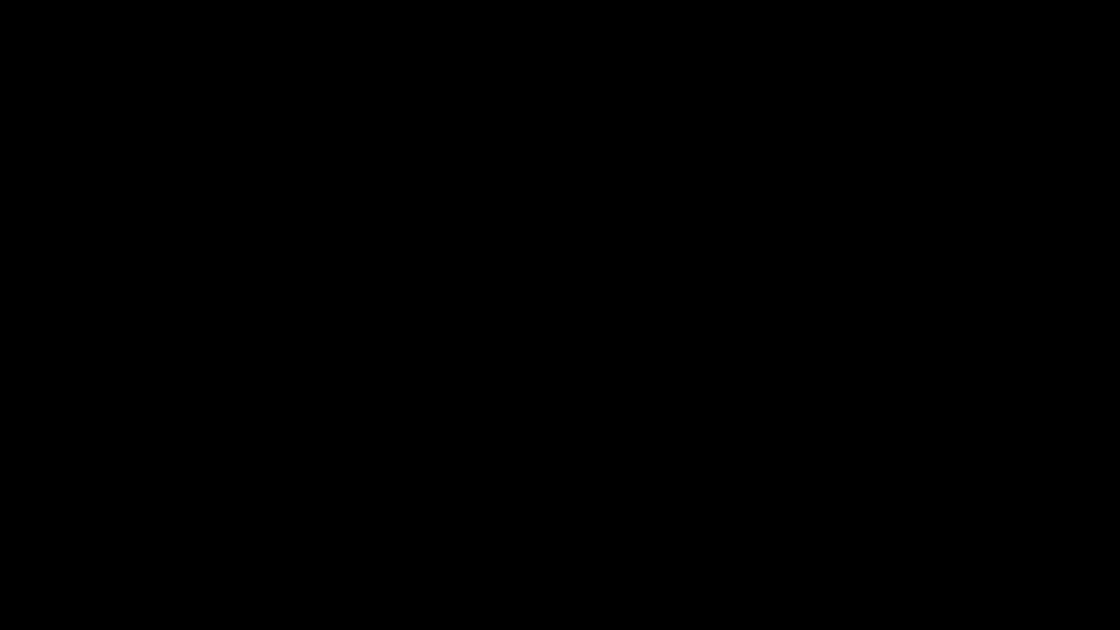
Search Google for "handbrake" and open the official HandBrake website from the results.
type("andb")
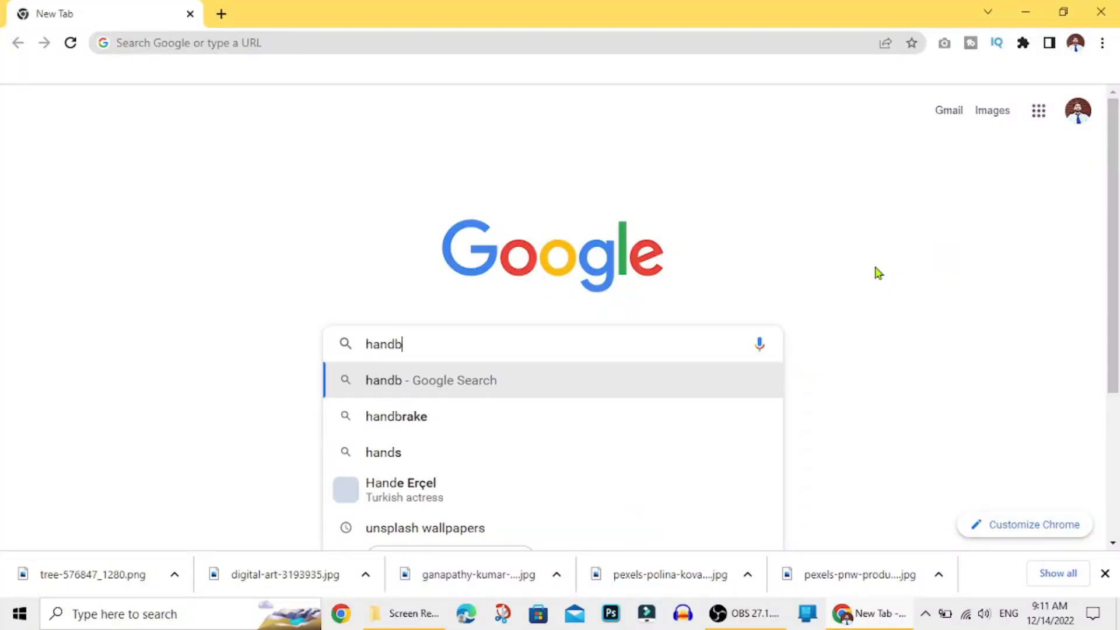
type("rake")
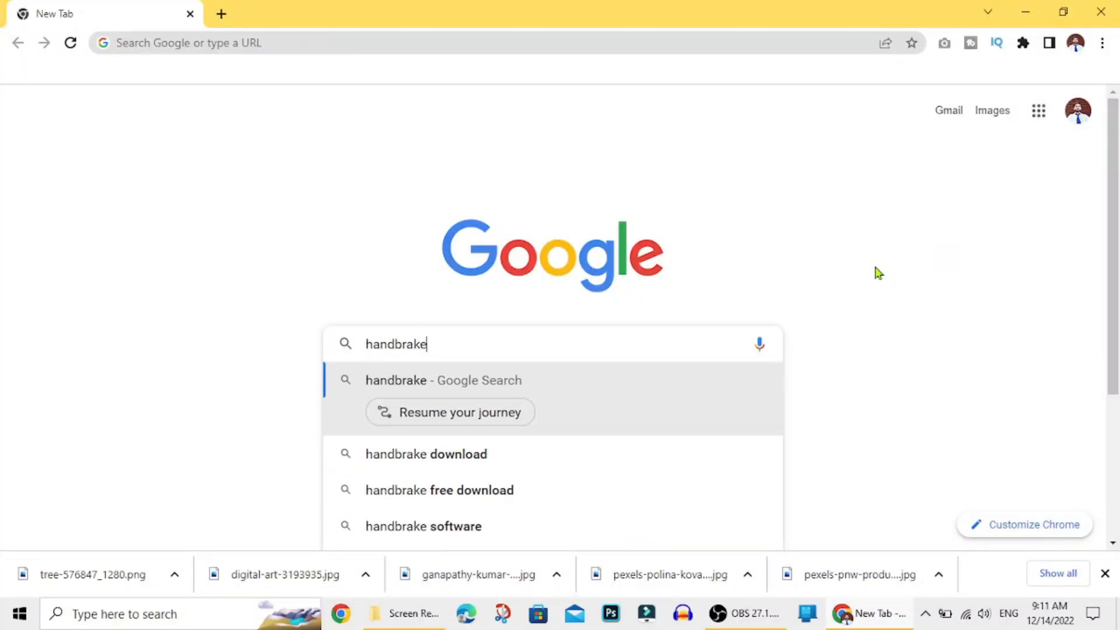
key("Return")
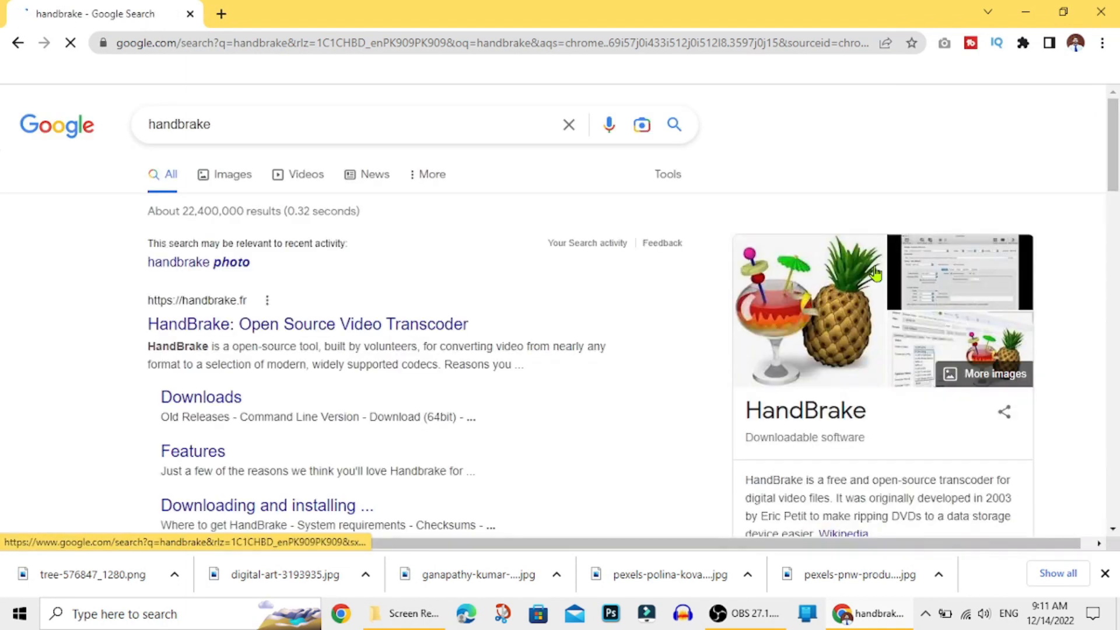
left_click(198, 331)
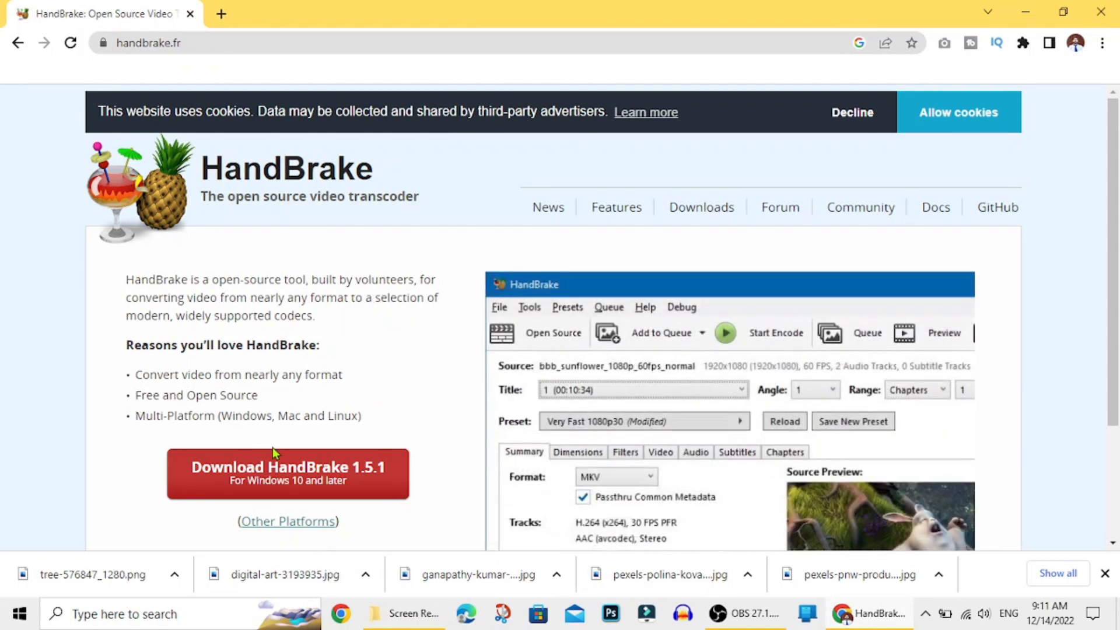
Download the HandBrake 1.5.1 installer for Windows and open its containing folder from the download manager.
left_click(276, 479)
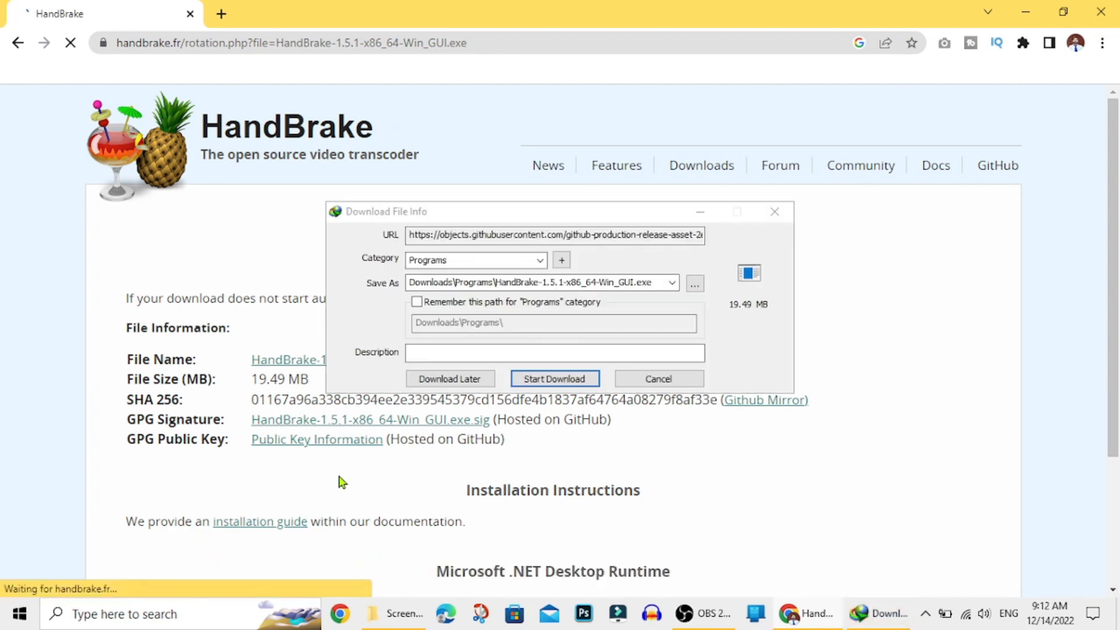
left_click(563, 380)
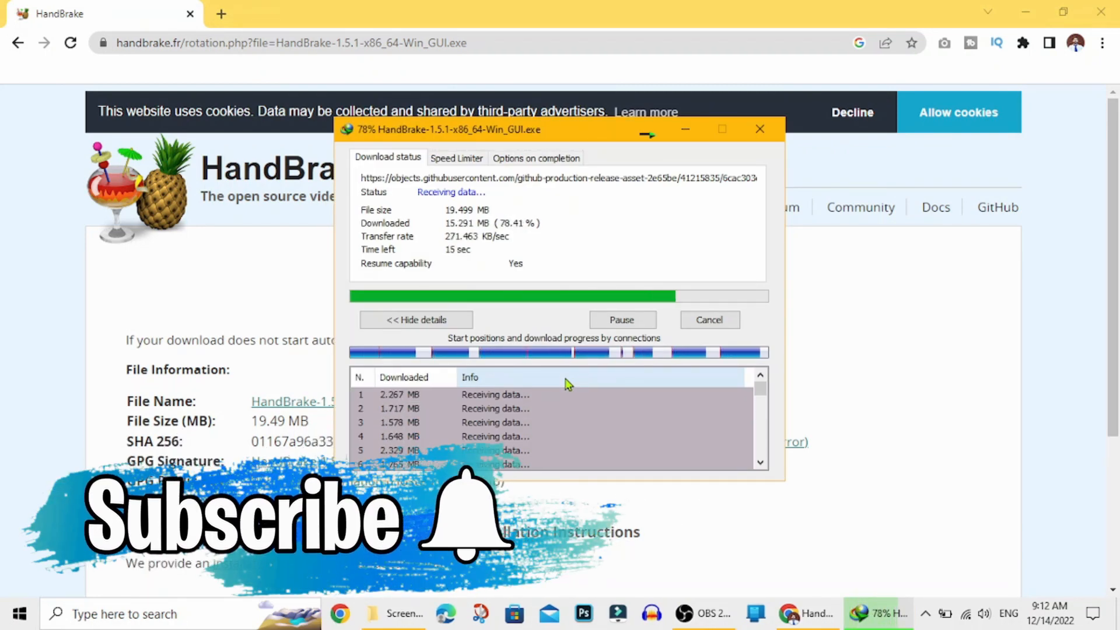
left_click(925, 614)
double_click(879, 550)
left_click(606, 345)
right_click(349, 389)
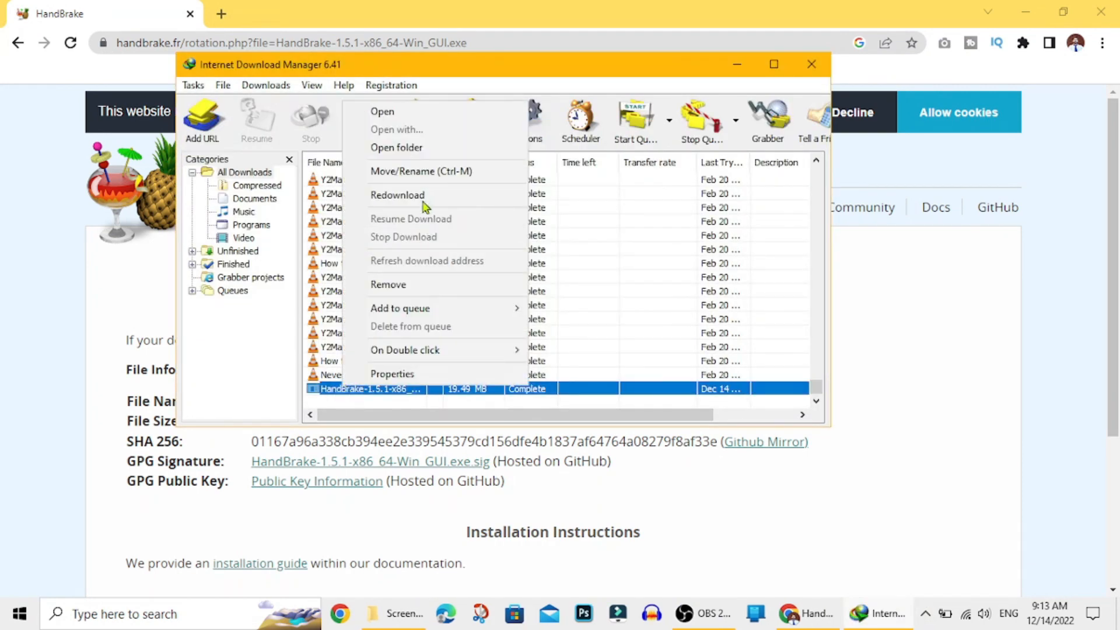
left_click(396, 147)
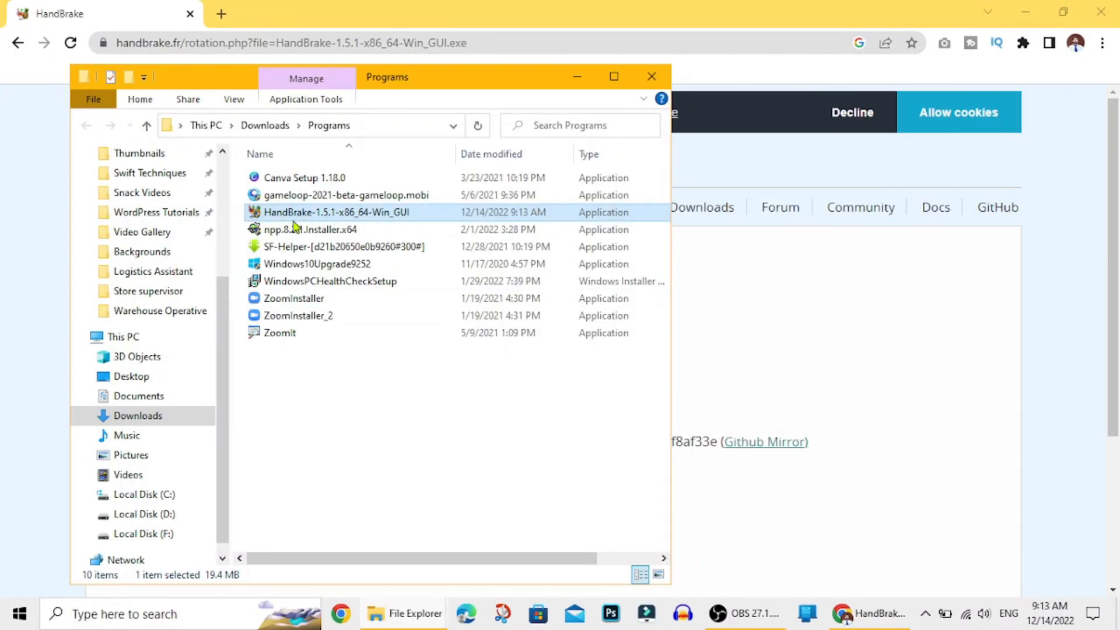
Install HandBrake 1.5.1 from the downloaded installer with a desktop shortcut, and launch the program.
double_click(270, 213)
left_click(646, 439)
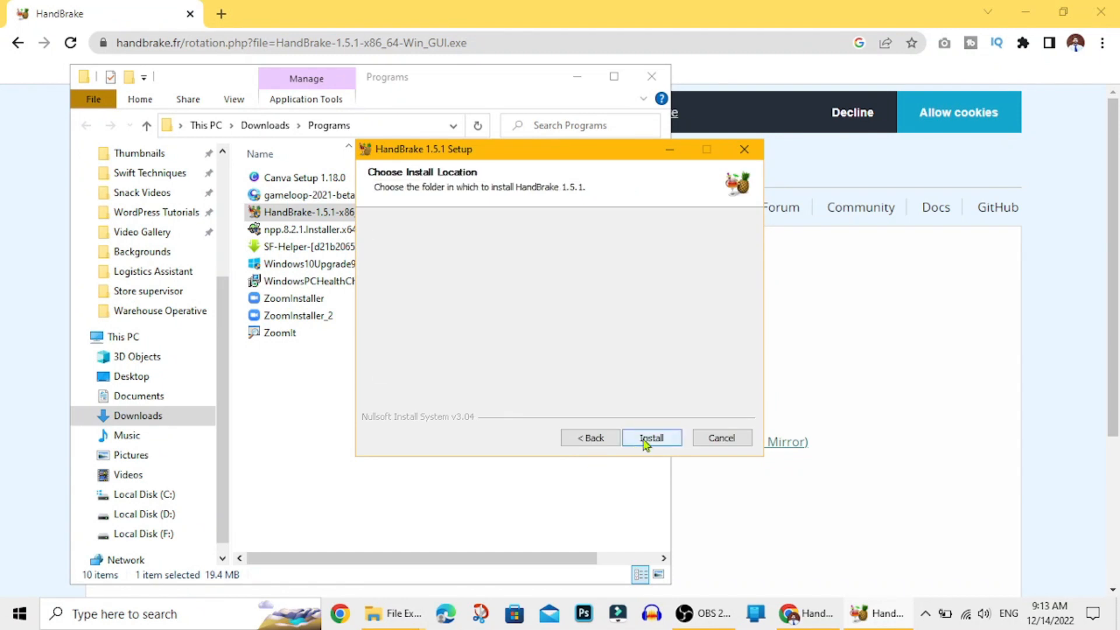
left_click(647, 439)
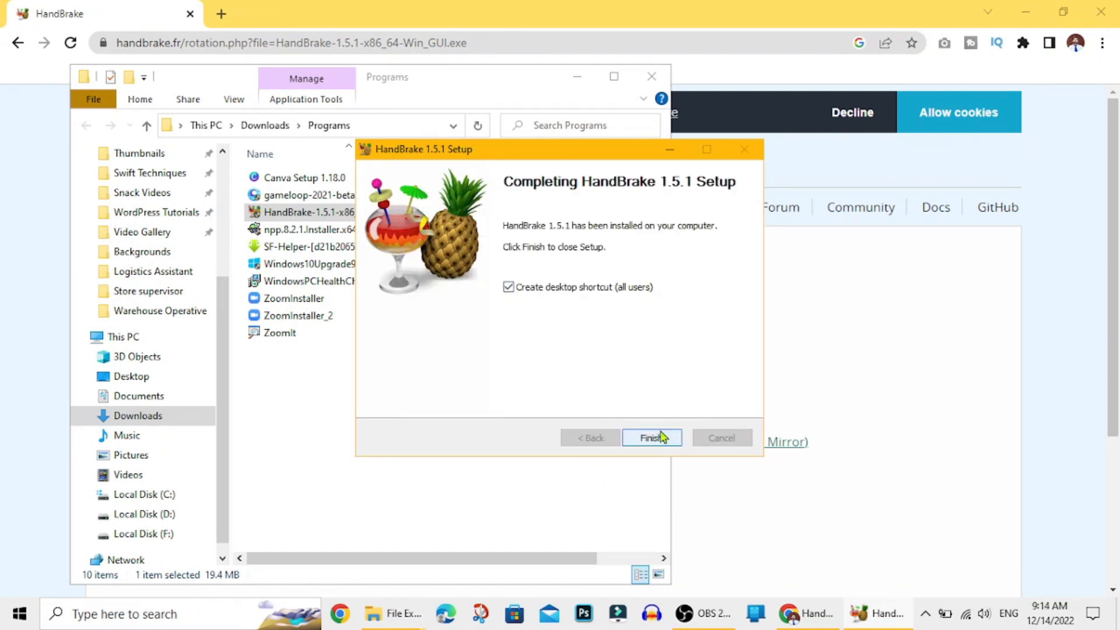
left_click(651, 439)
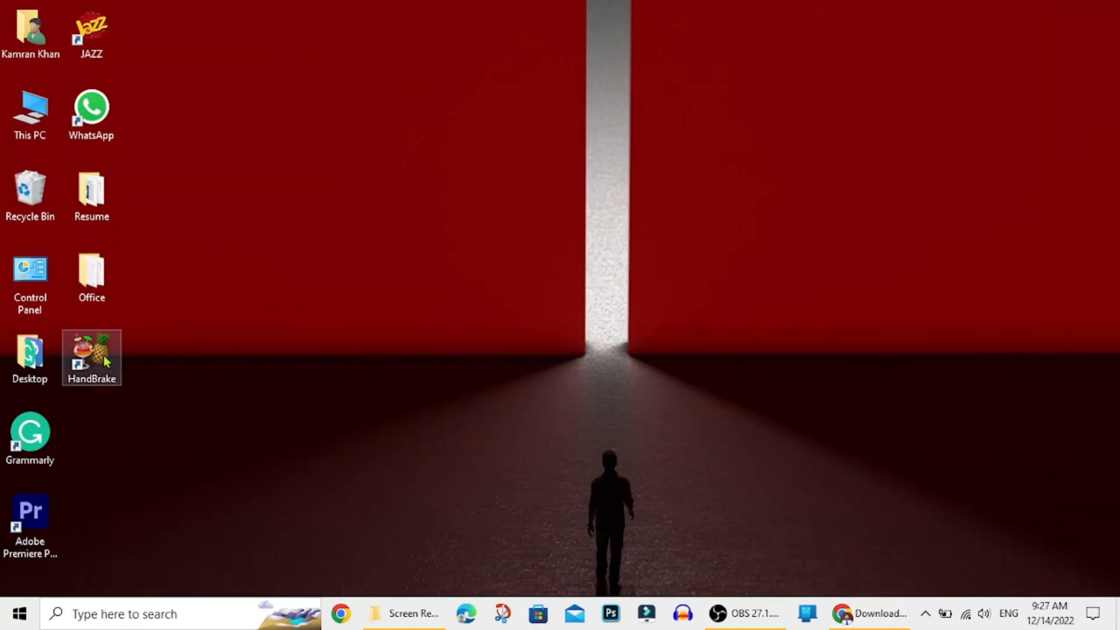
double_click(103, 360)
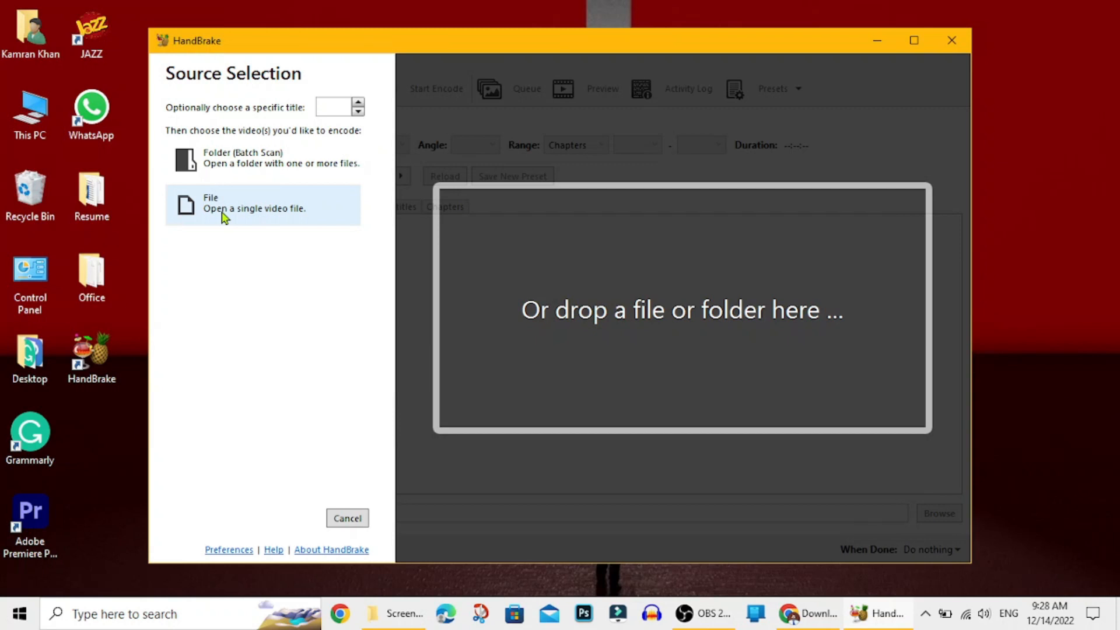
Check the file size of the "How to use OBS for Streaming and Recording" video in its file properties.
left_click(373, 622)
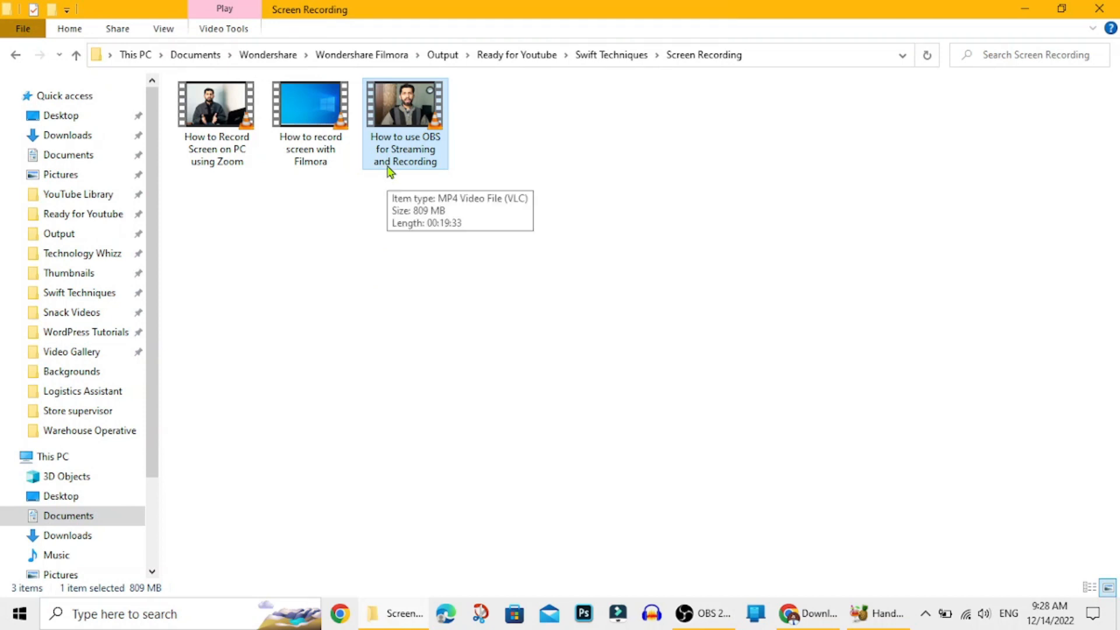
right_click(391, 135)
left_click(426, 559)
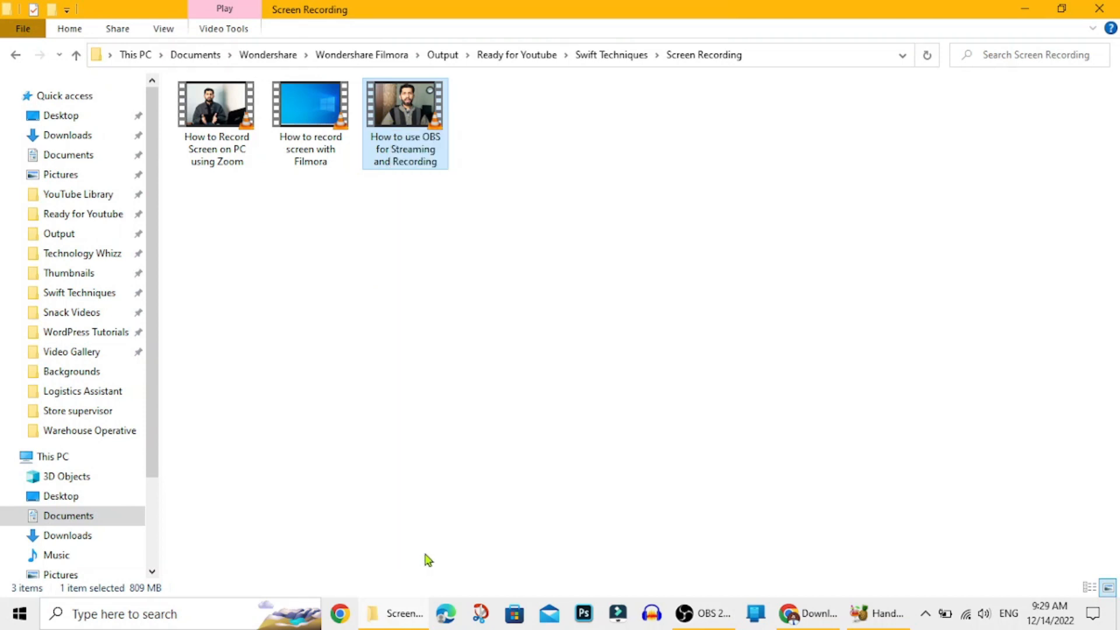
double_click(481, 312)
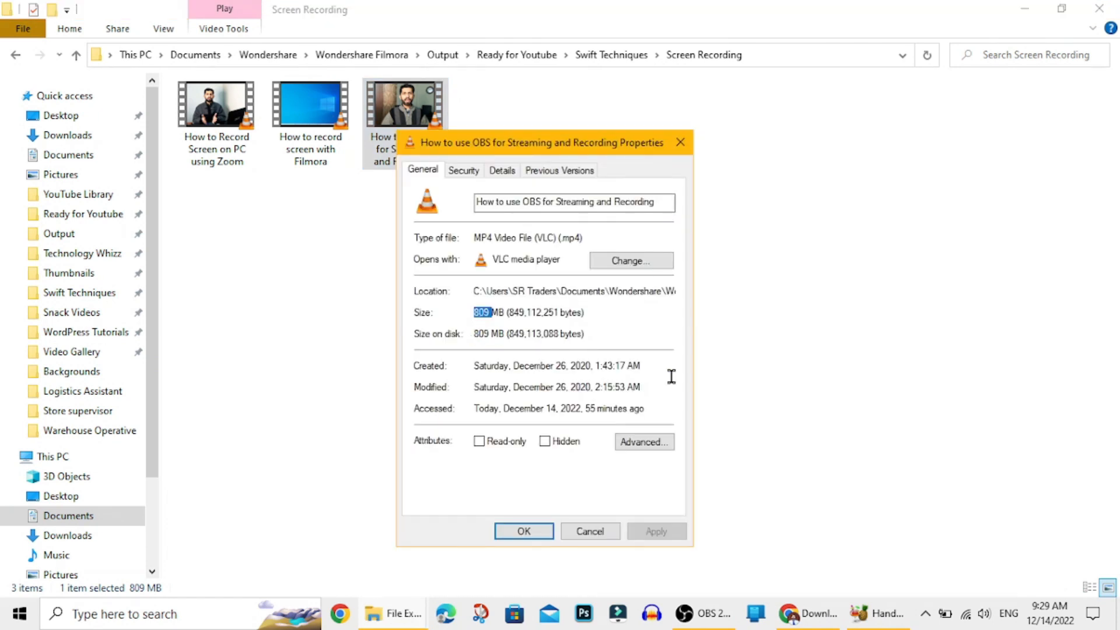
left_click(601, 531)
Load the "How to use OBS for Streaming and Recording" video into HandBrake as the source and maximize the window.
left_click_drag(410, 112, 804, 555)
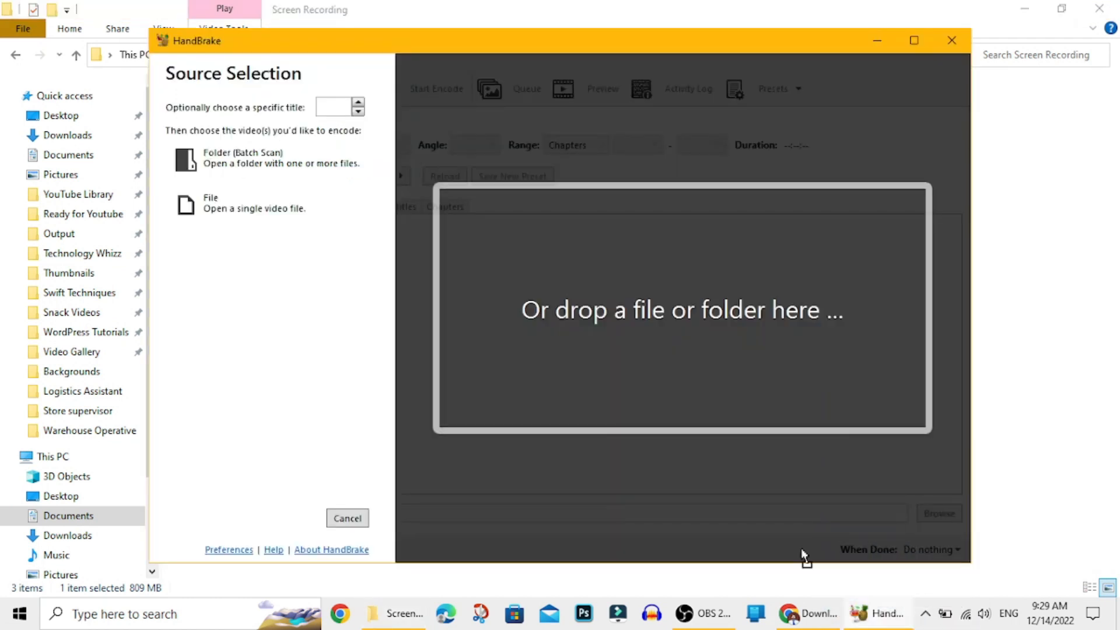
left_click_drag(690, 329, 690, 330)
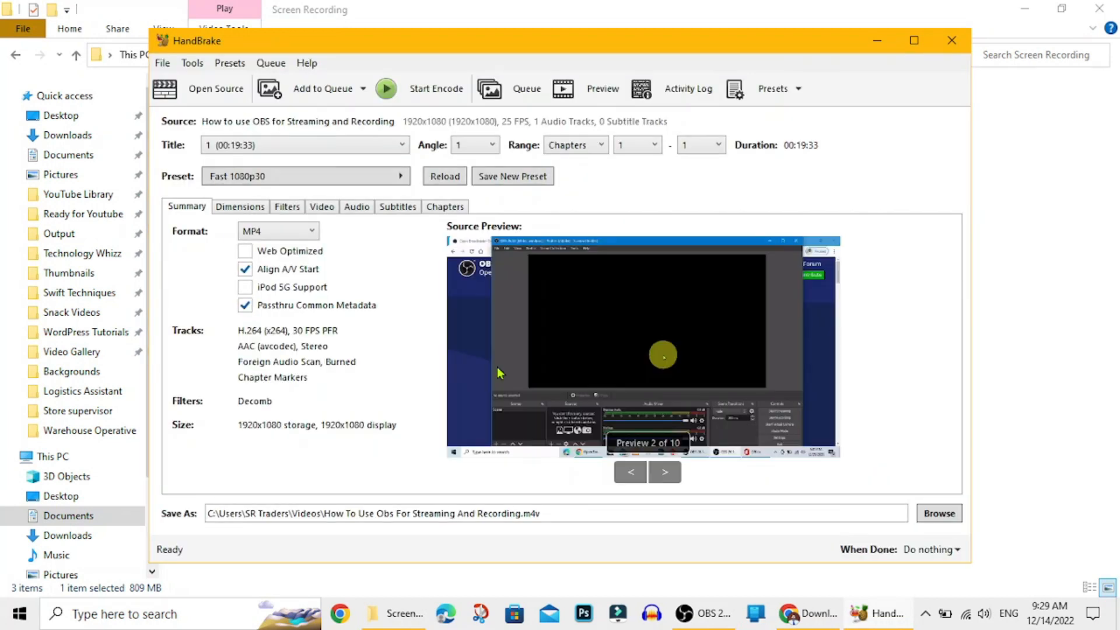
left_click(914, 42)
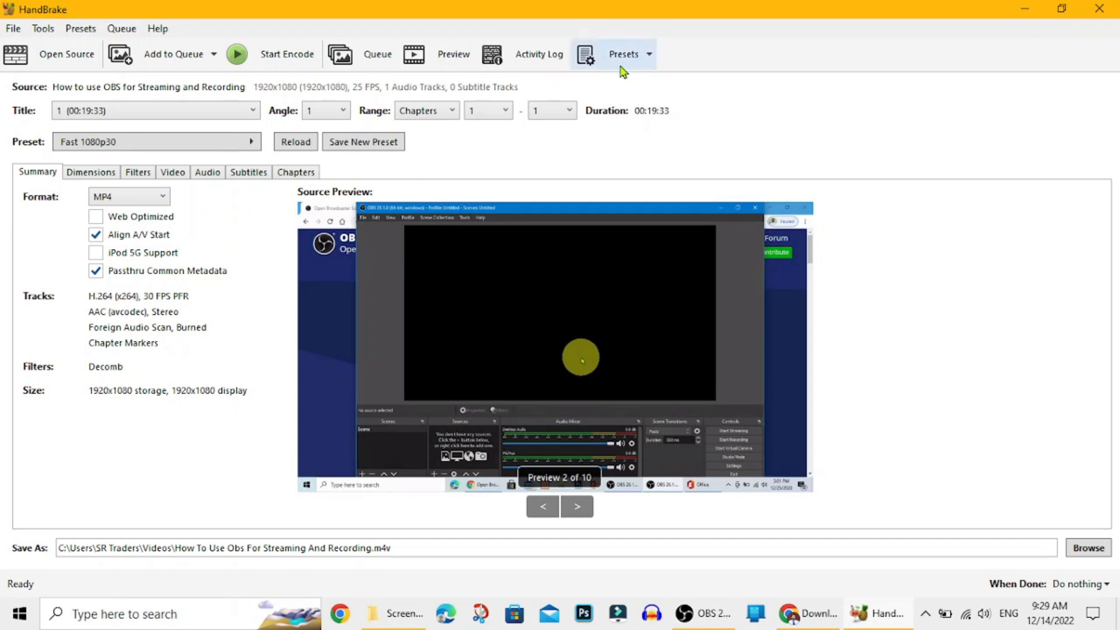
Set the output format to MP4 and enable Web Optimized in the summary settings.
left_click(649, 69)
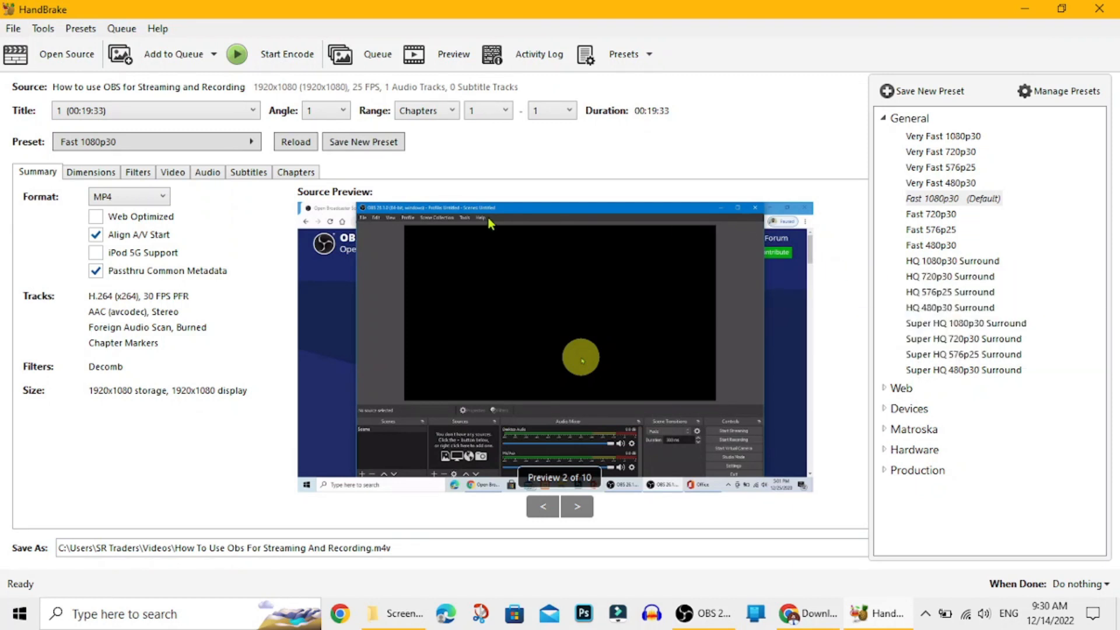
left_click(44, 172)
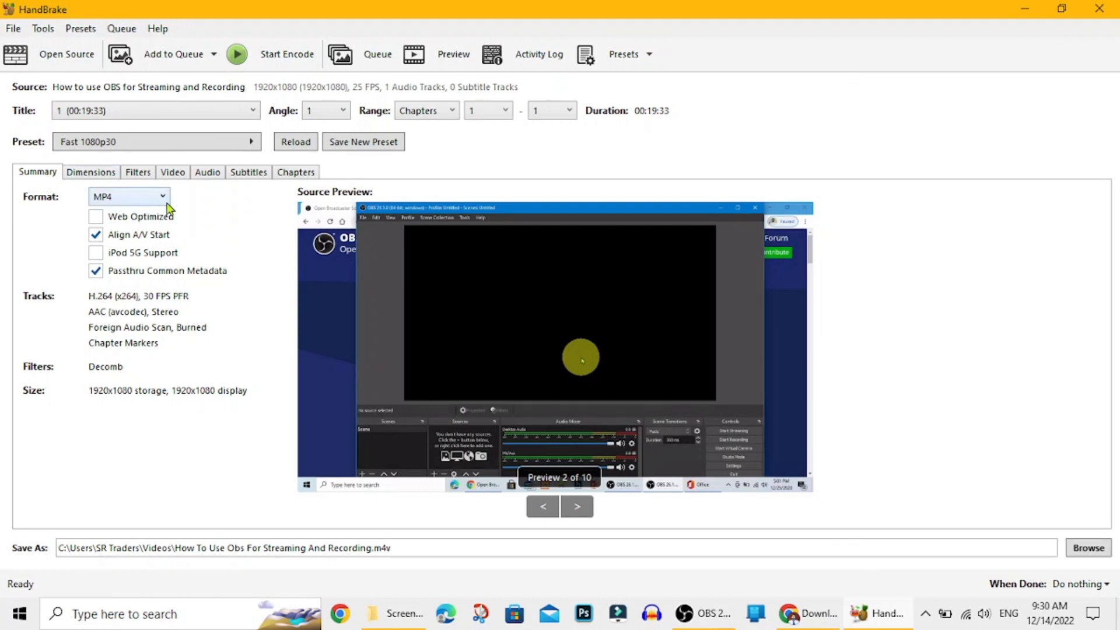
left_click(164, 199)
left_click(127, 212)
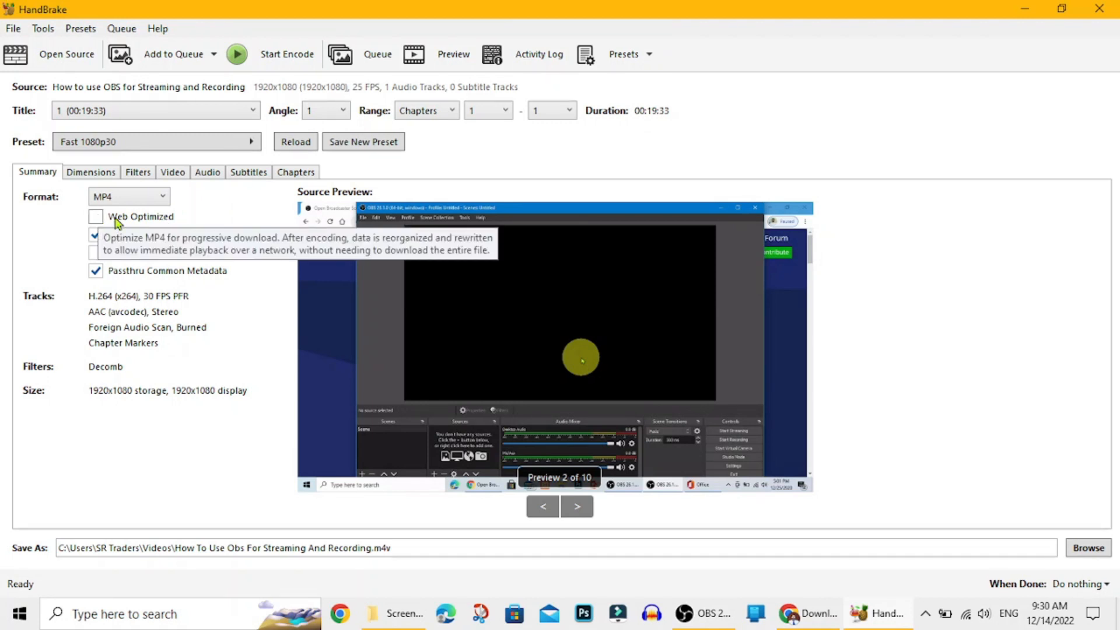
left_click(96, 219)
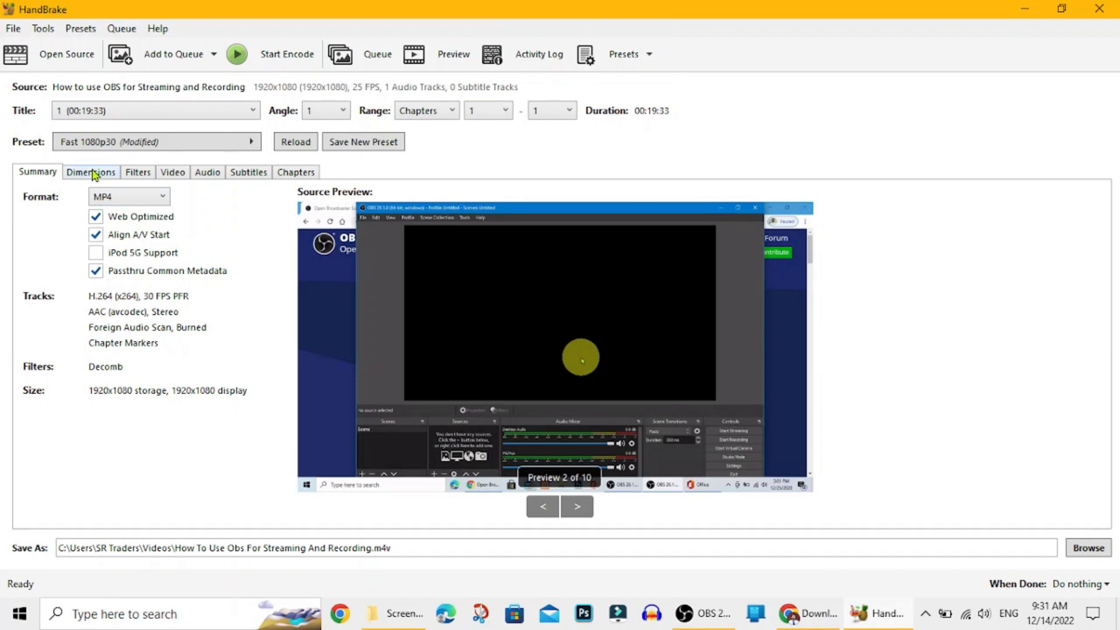
Set the video encoder to H.264 (x264) and the framerate to 30 FPS with Constant Framerate.
left_click(95, 174)
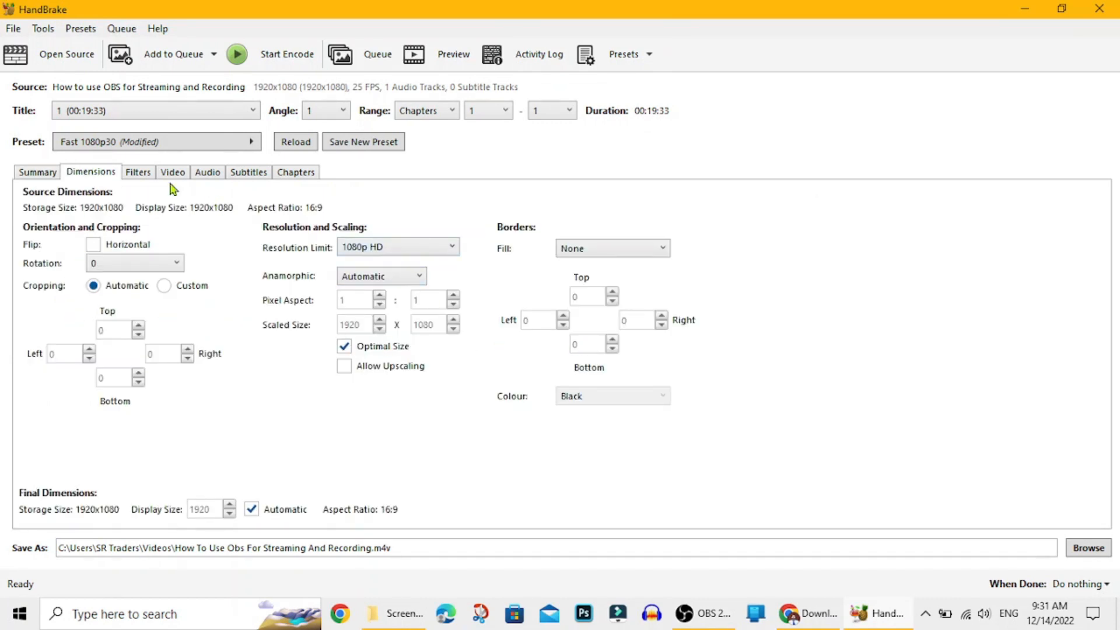
left_click(143, 178)
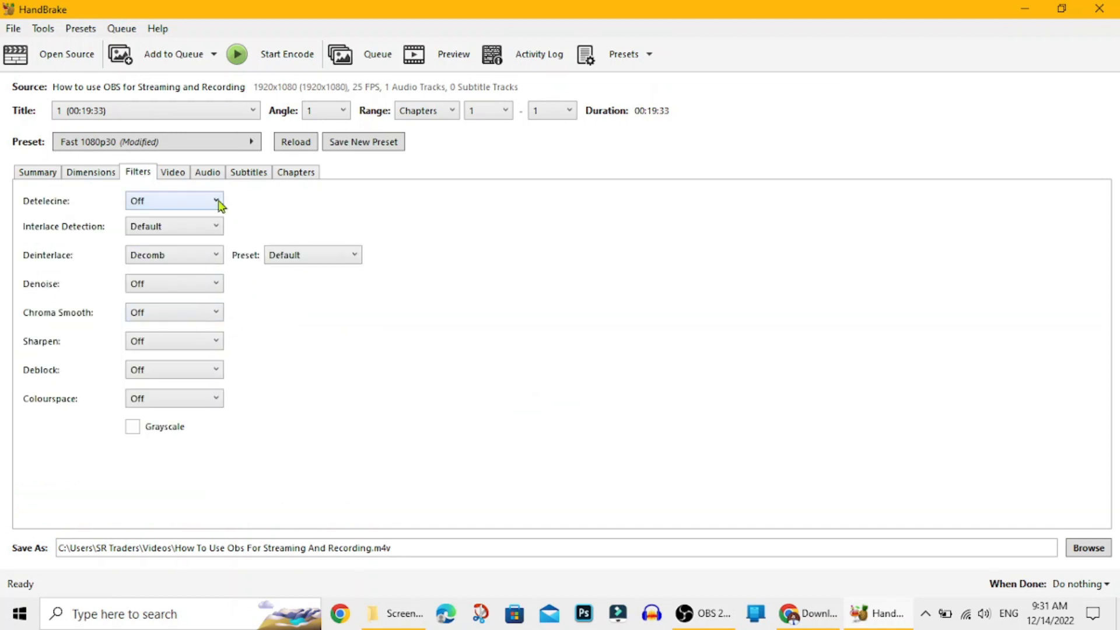
left_click(181, 178)
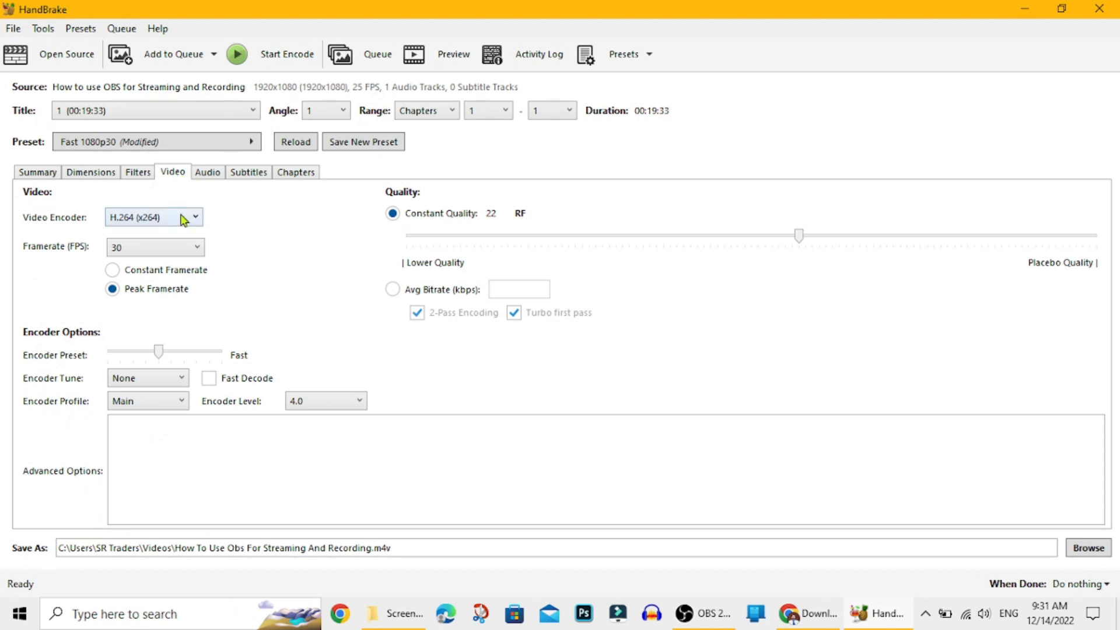
left_click(197, 220)
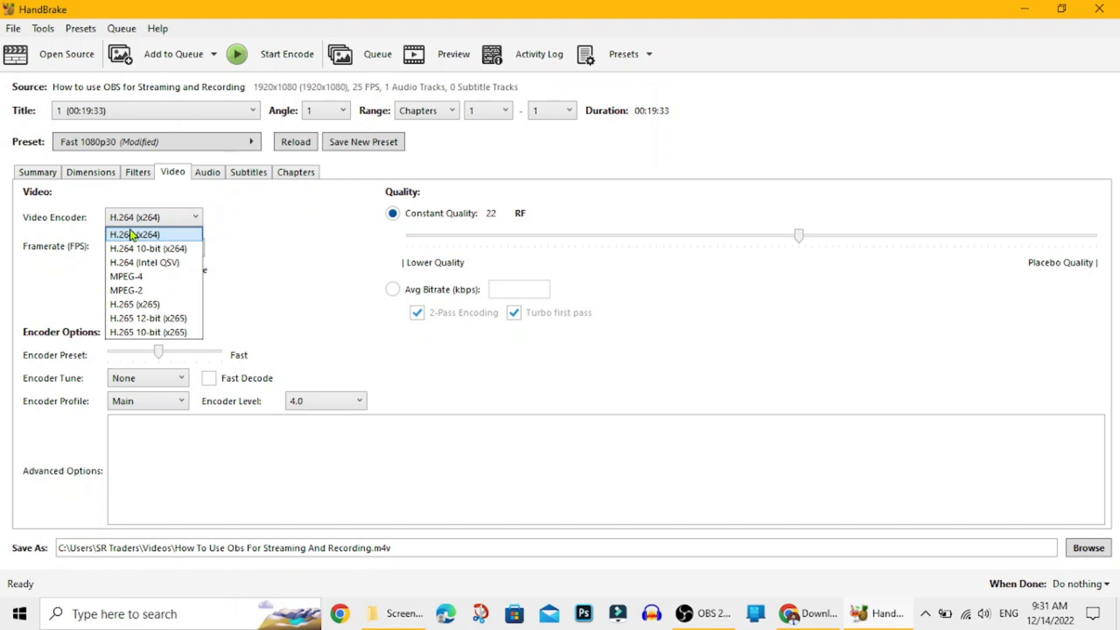
left_click(131, 234)
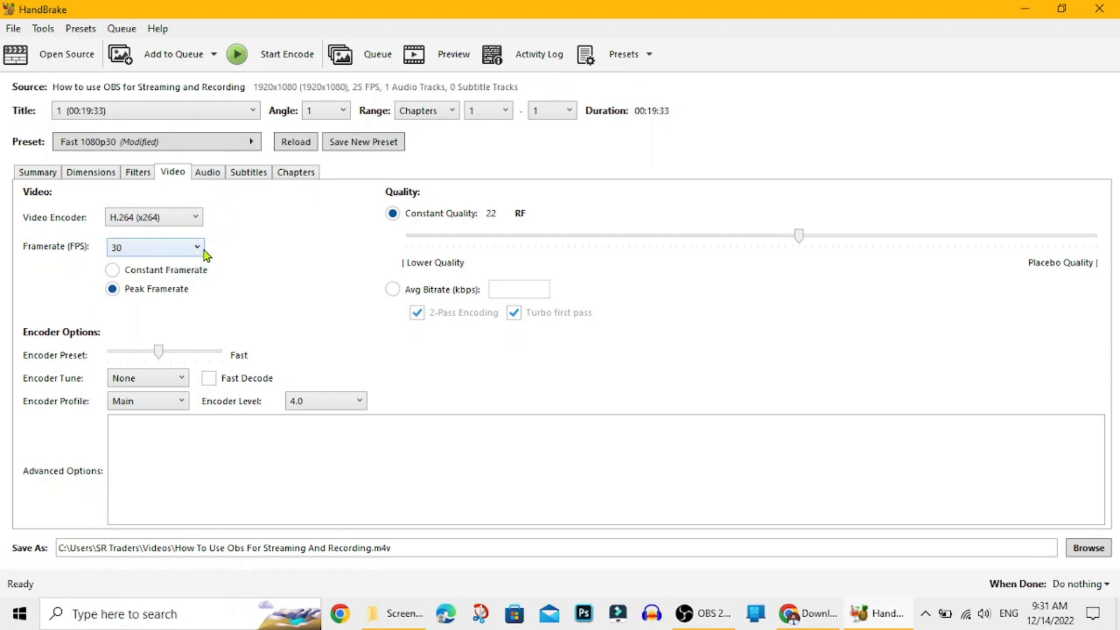
left_click(198, 248)
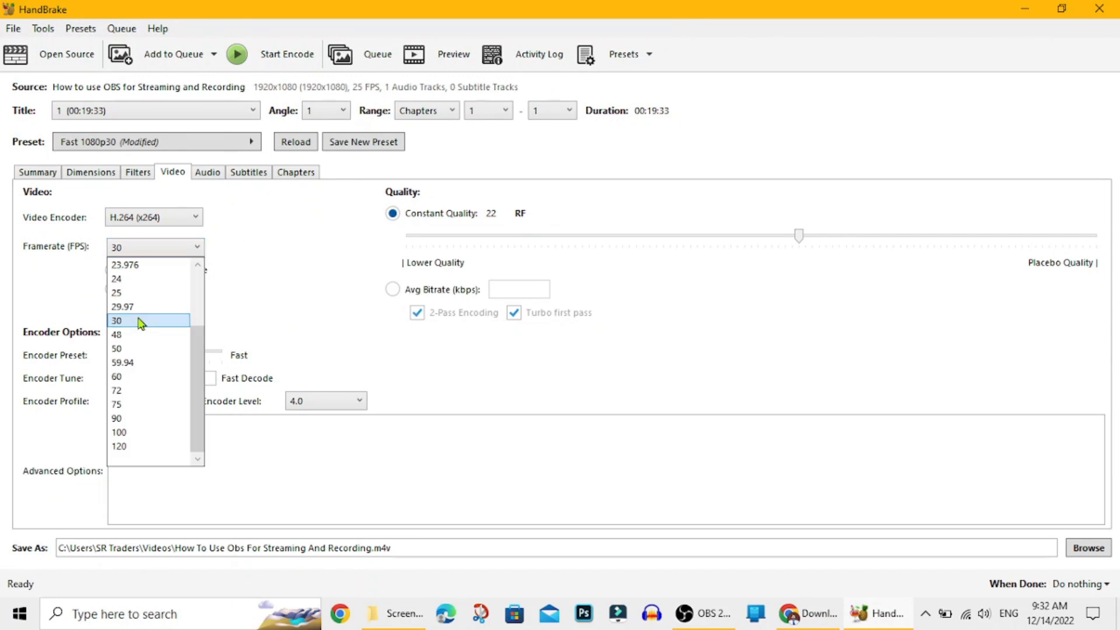
left_click(140, 322)
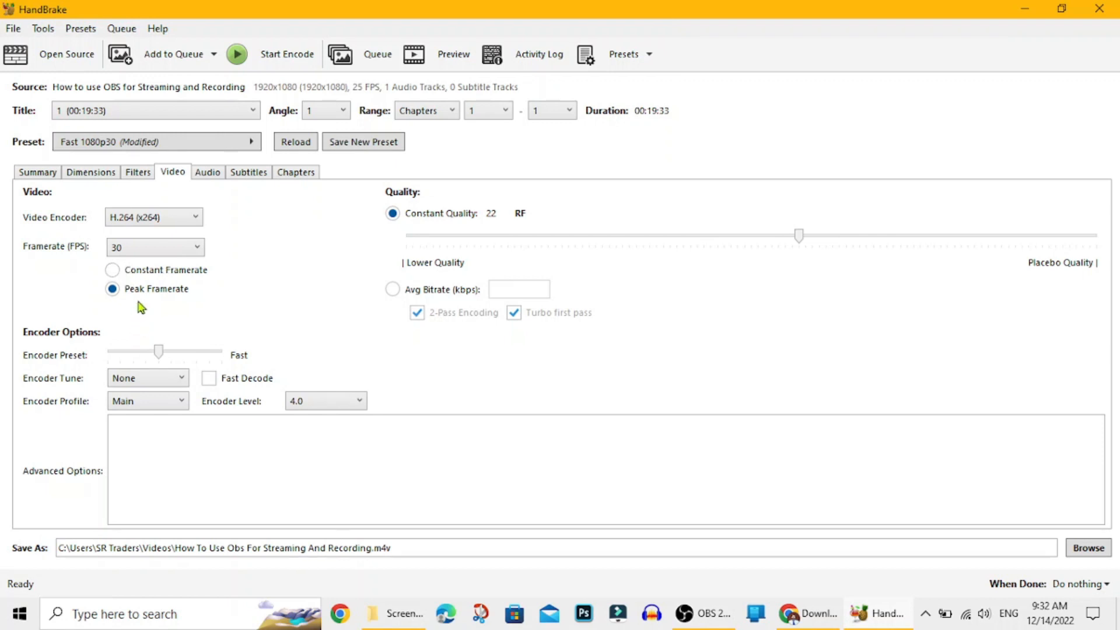
left_click(112, 270)
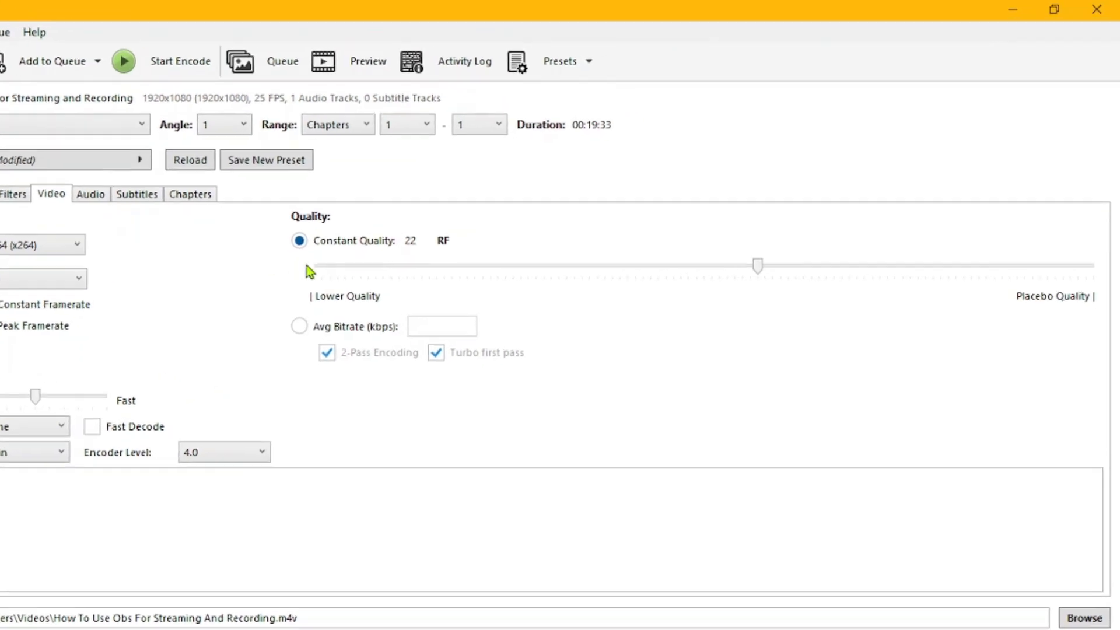
Set the constant video quality to RF 22.
mouse_move(712, 268)
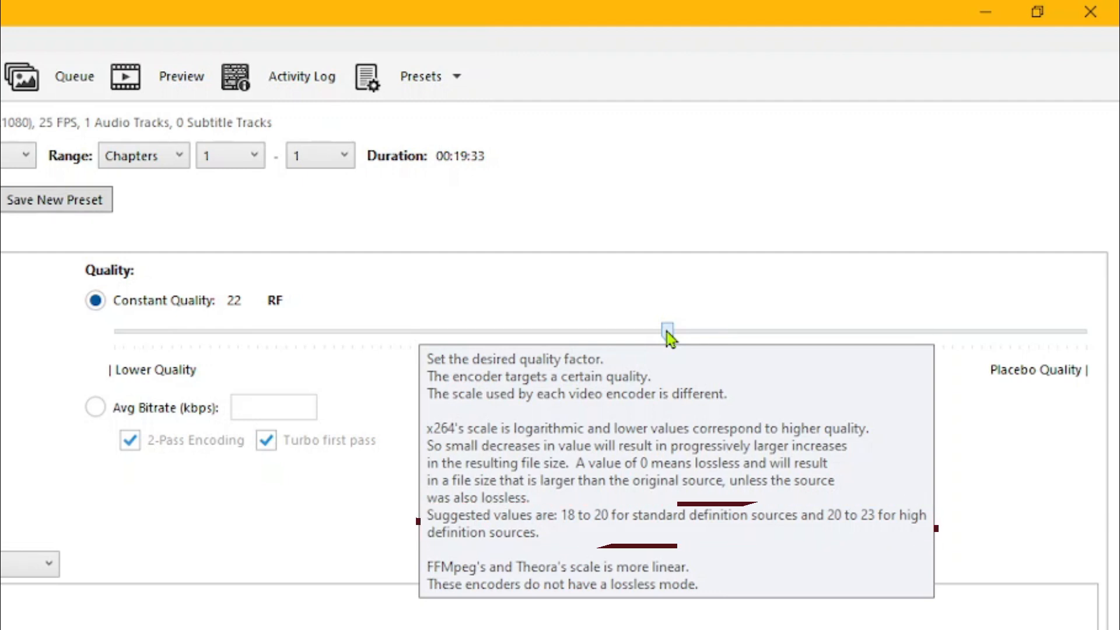
left_click(712, 334)
left_click_drag(715, 338, 668, 350)
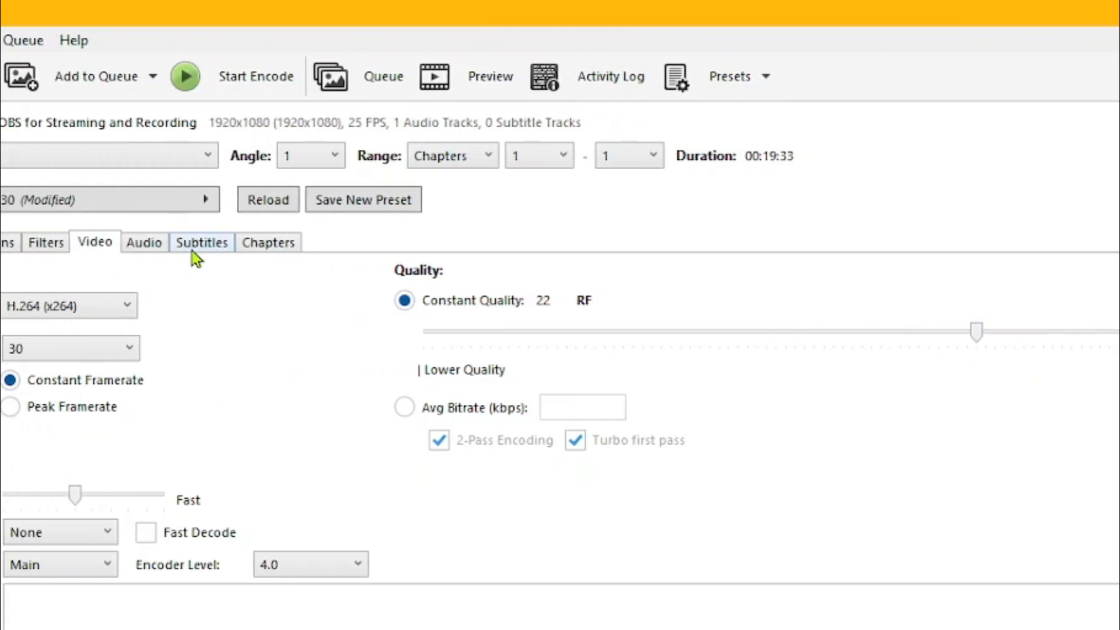
Examine the codec options available for the English audio track.
left_click(146, 242)
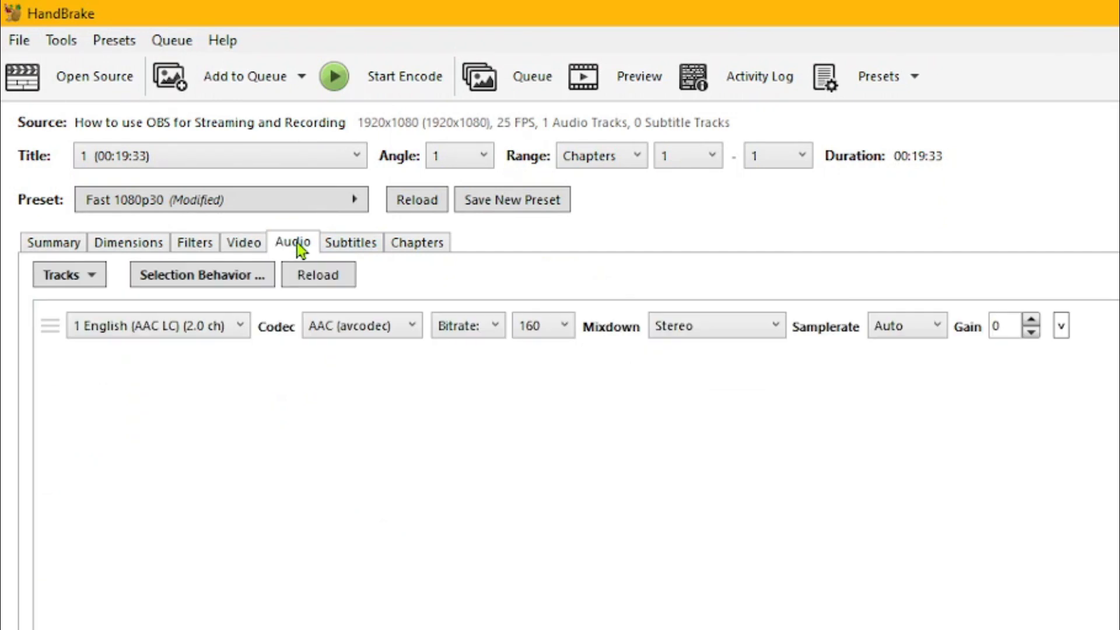
left_click(413, 325)
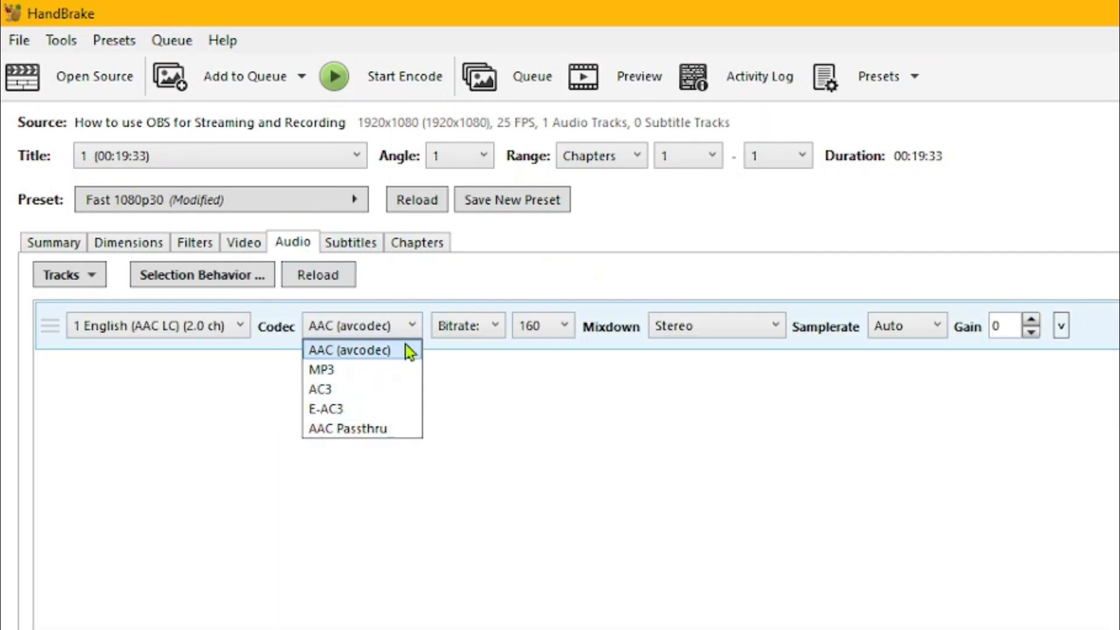
left_click(636, 381)
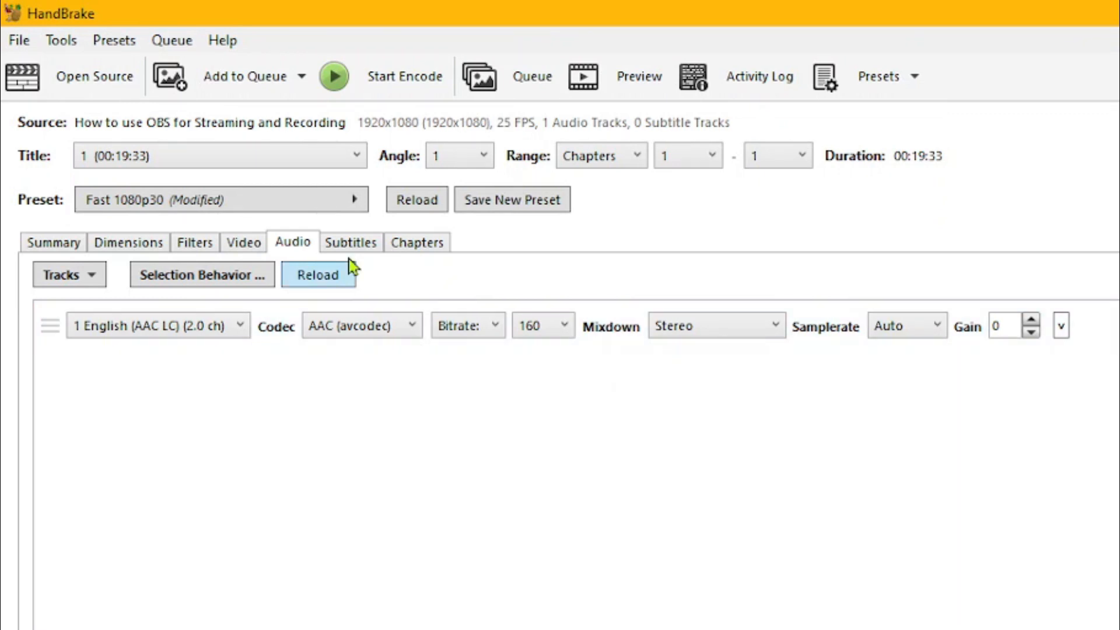
Set the output destination to the Screen Recording folder with the file name "compressed obs studio tutorial".
left_click(349, 243)
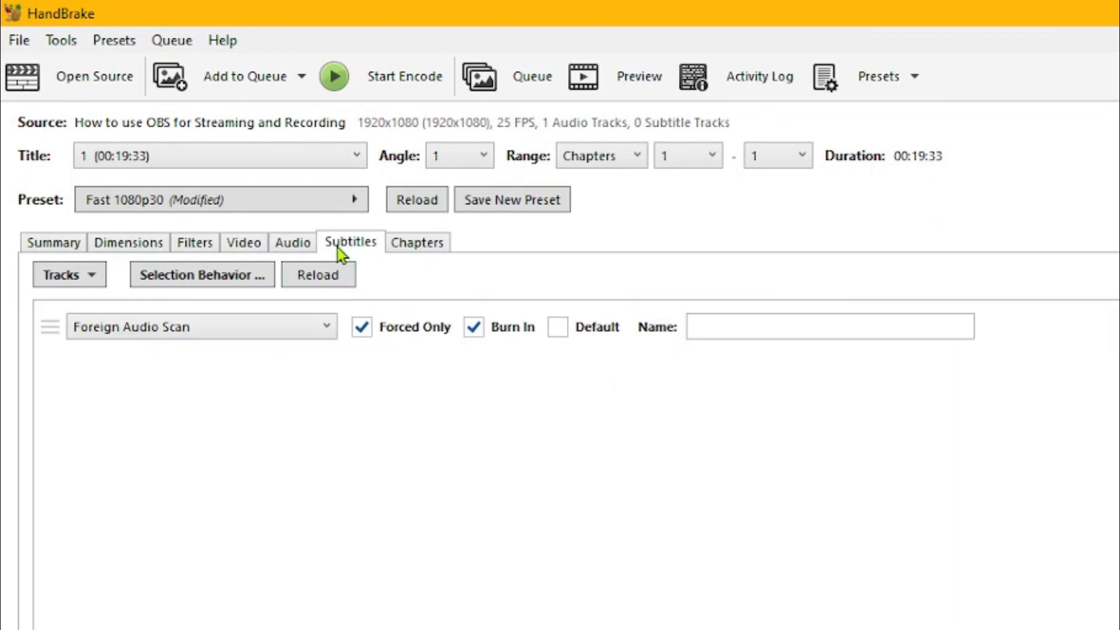
left_click(418, 245)
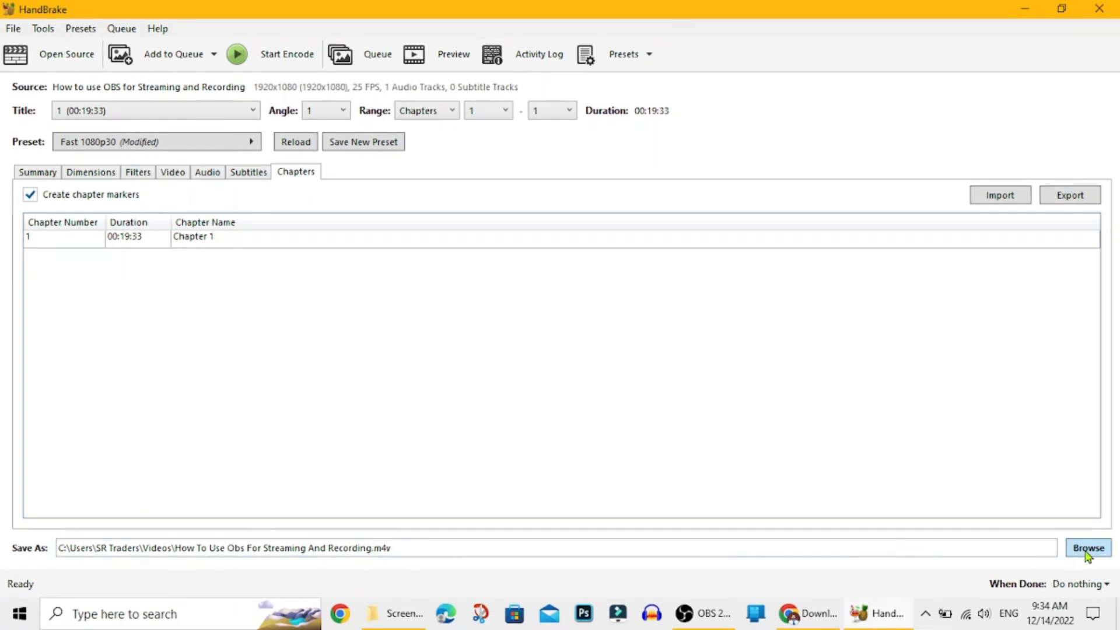
left_click(1089, 552)
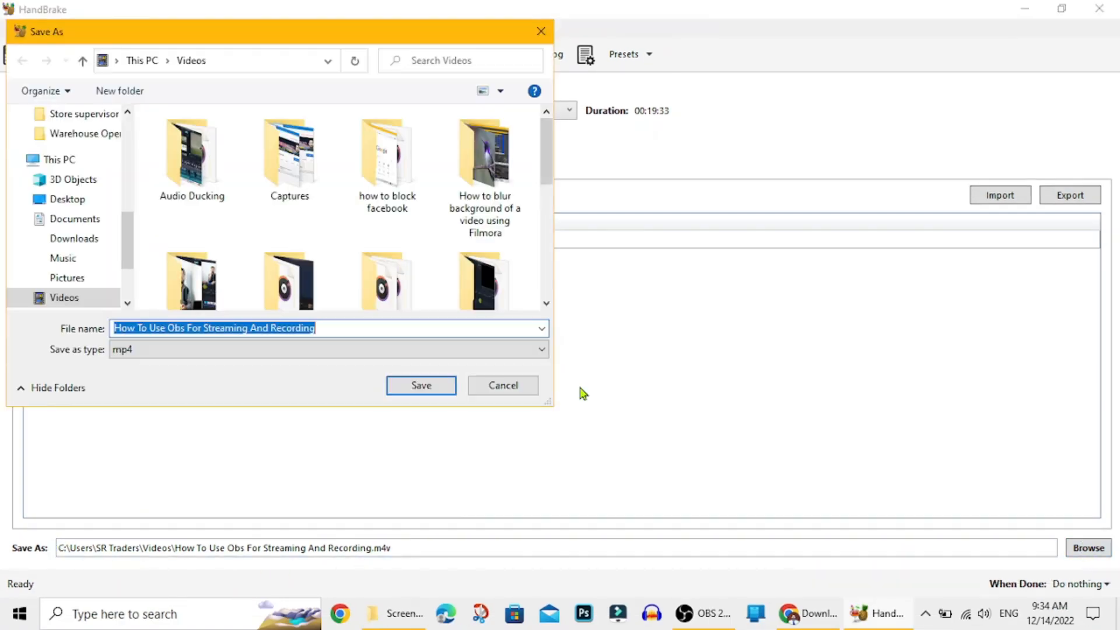
scroll(128, 239, "up", 5)
scroll(99, 226, "down", 1)
left_click(87, 270)
double_click(228, 258)
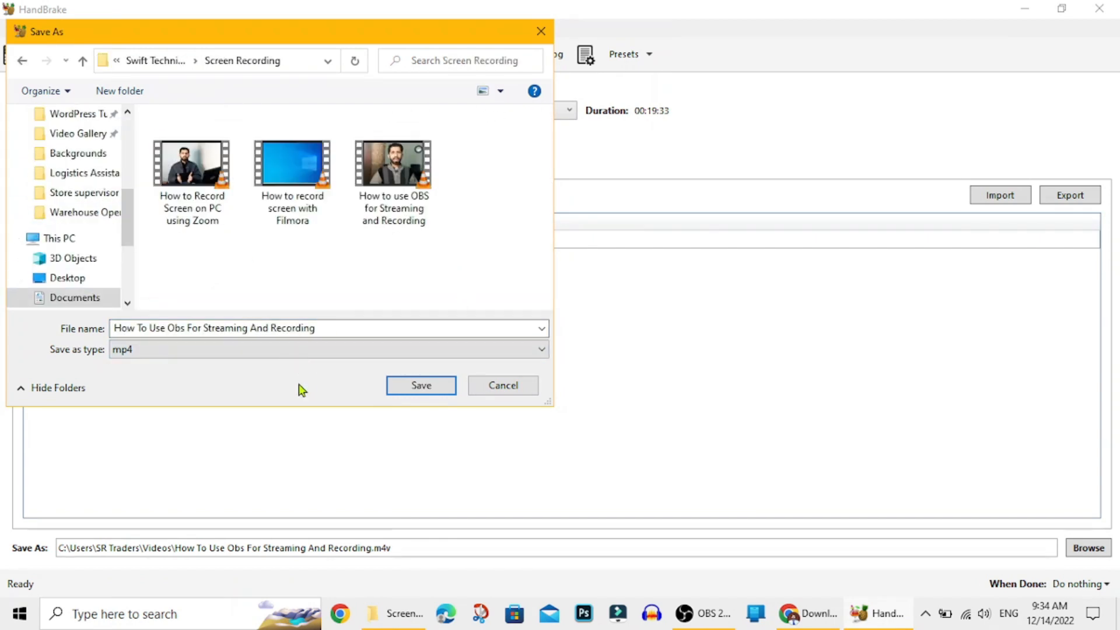
triple_click(335, 328)
type("compressed obs studio tutorial")
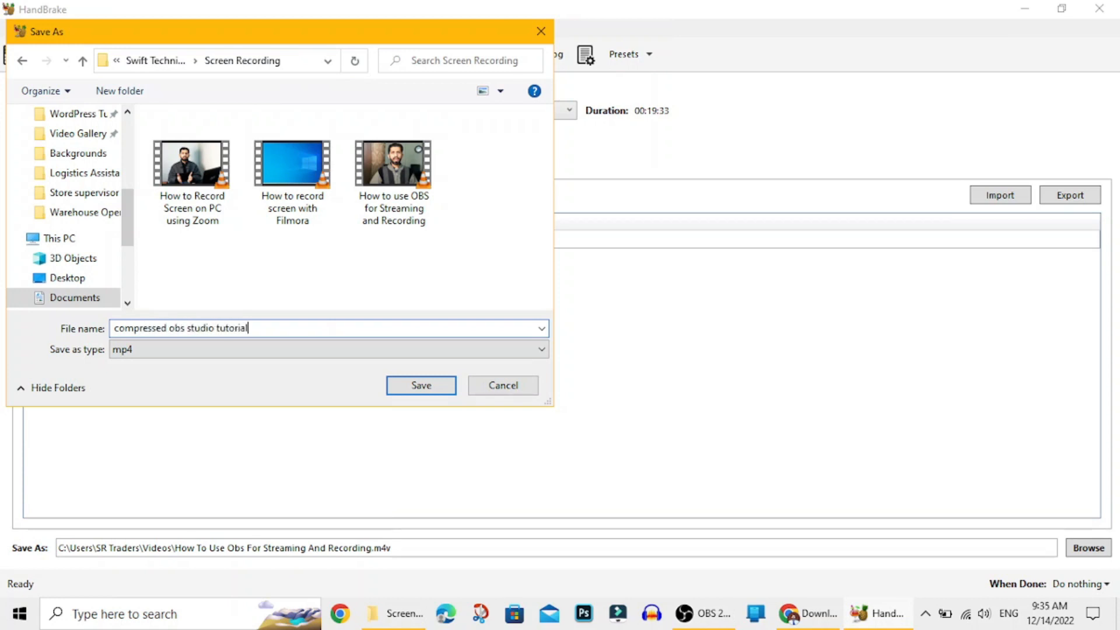
left_click(425, 386)
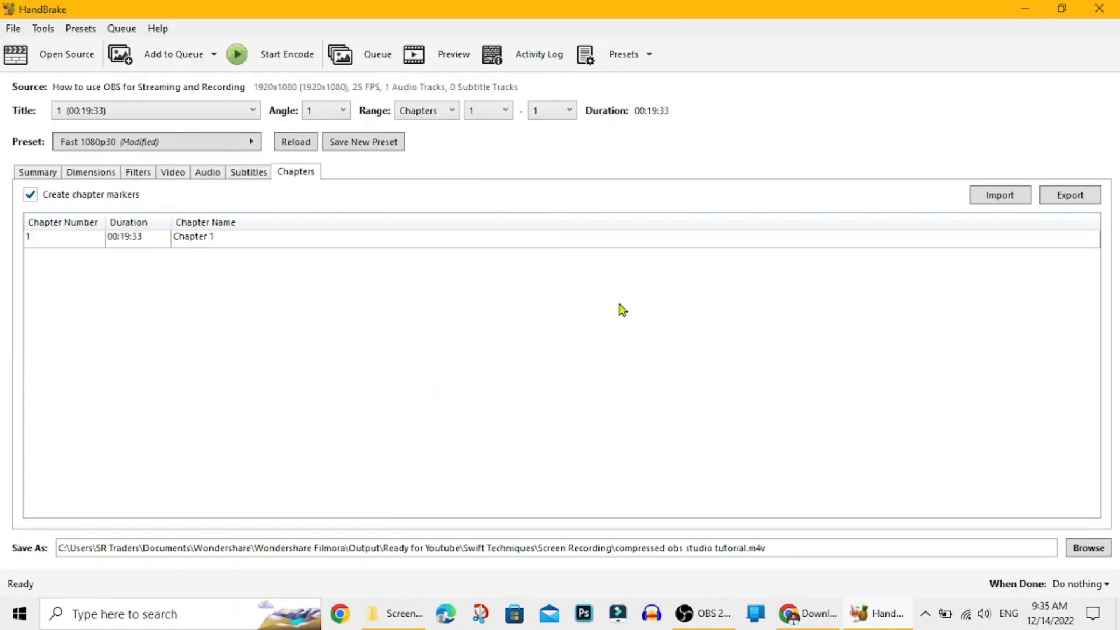
left_click(1066, 9)
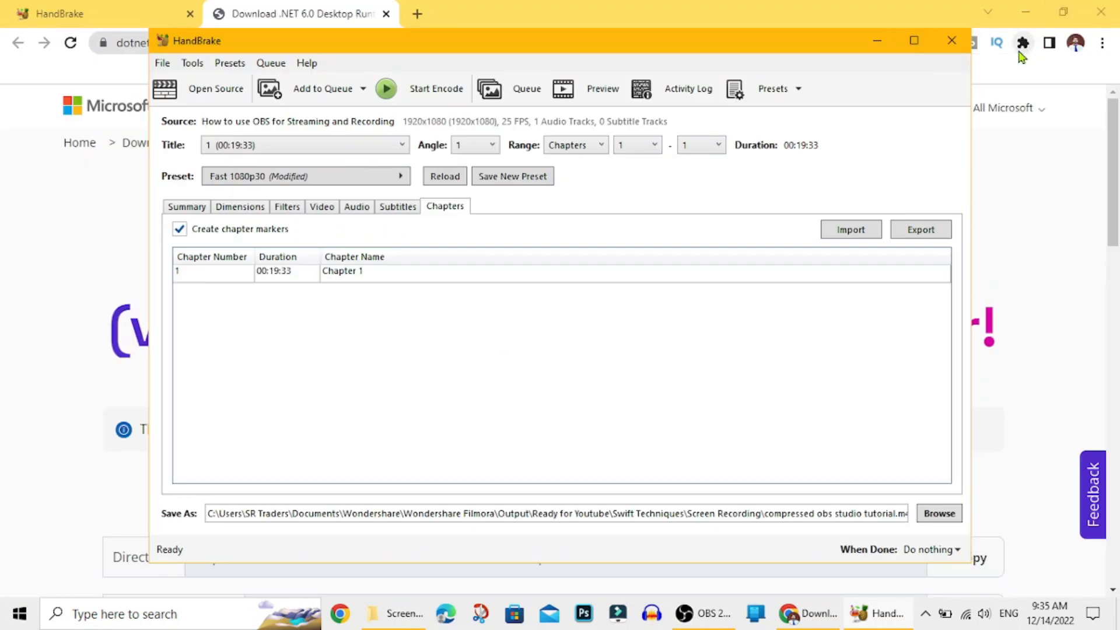
left_click(914, 40)
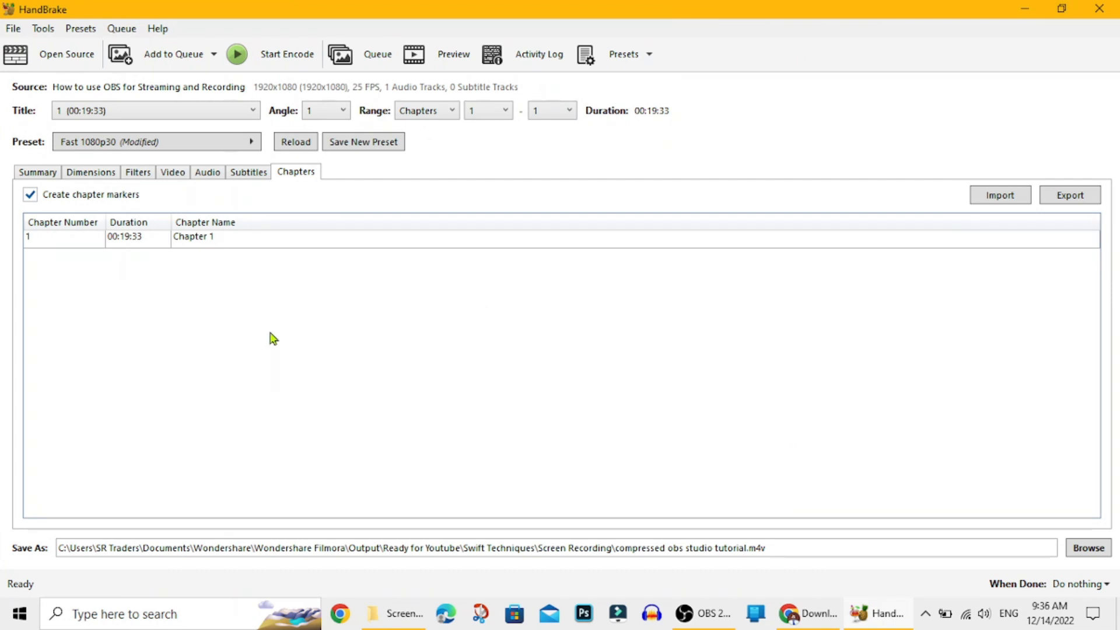
Save the current encoding settings as a new preset named "compressed videos".
left_click(373, 146)
type("compressed videos")
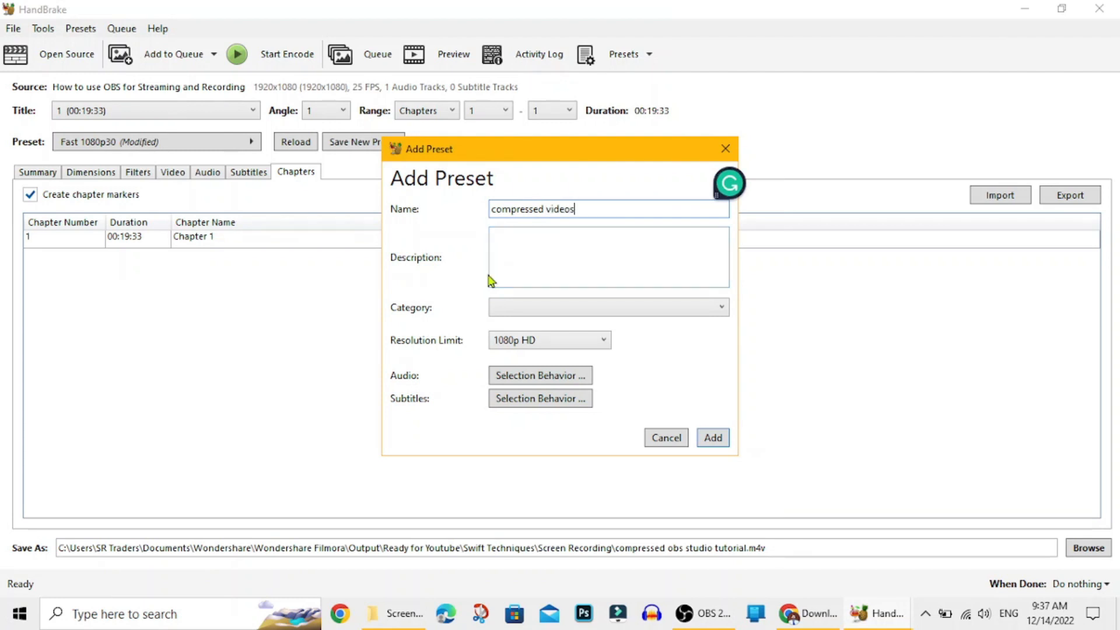
left_click(714, 438)
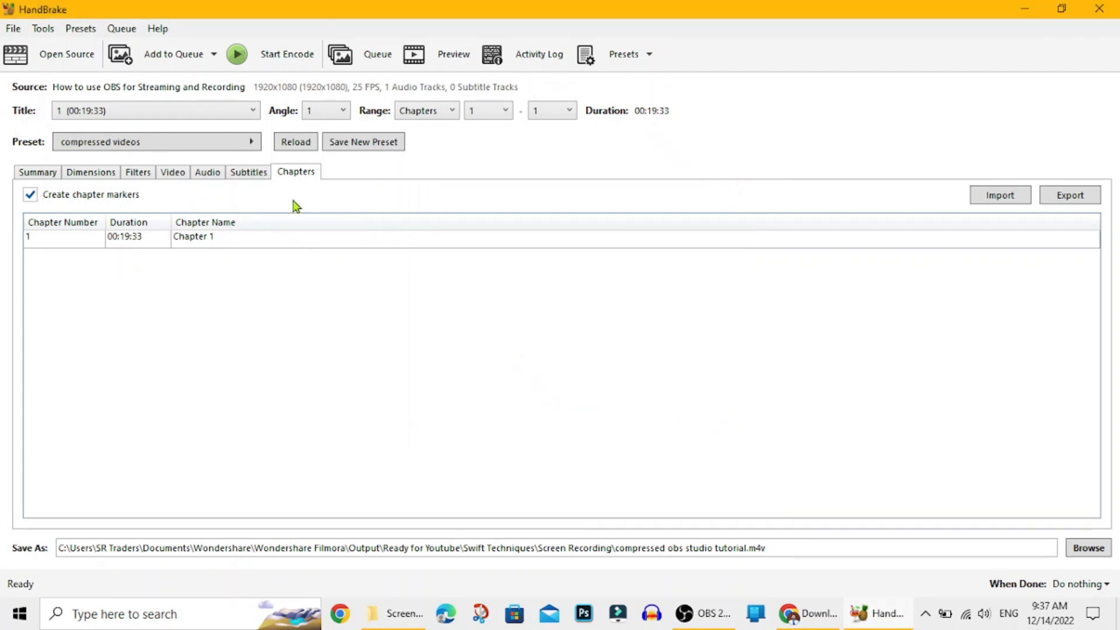
Choose the custom preset "compressed videos" and start encoding the video.
left_click(251, 142)
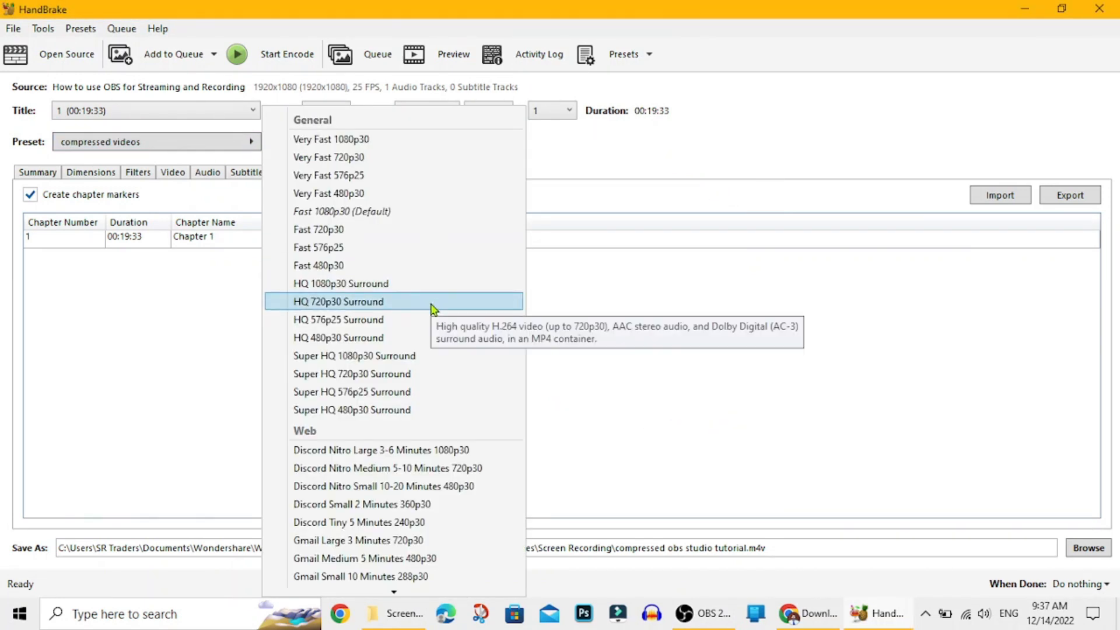
scroll(430, 325, "down", 15)
scroll(420, 341, "down", 1)
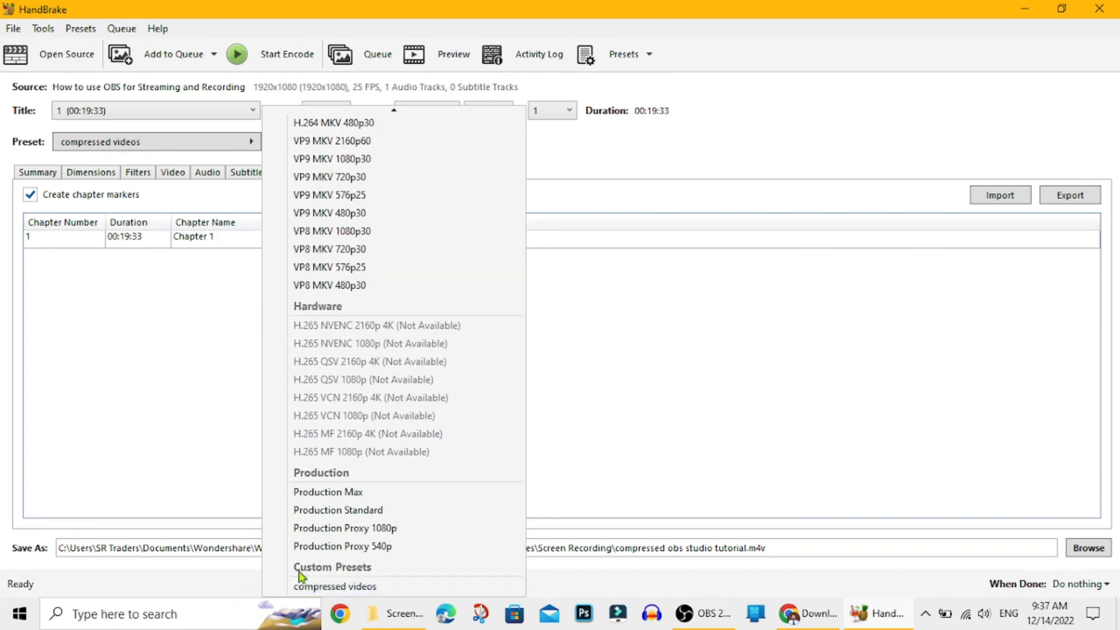
left_click(349, 588)
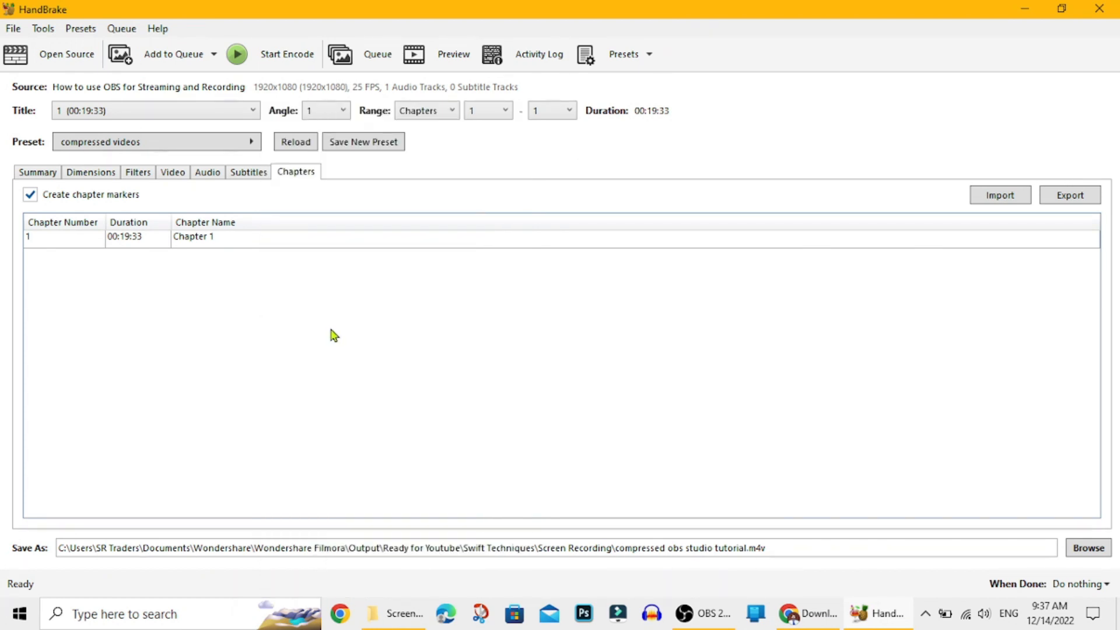
left_click(266, 57)
Switch to File Explorer and check the size of the compressed obs studio tutorial file in its properties.
left_click(403, 613)
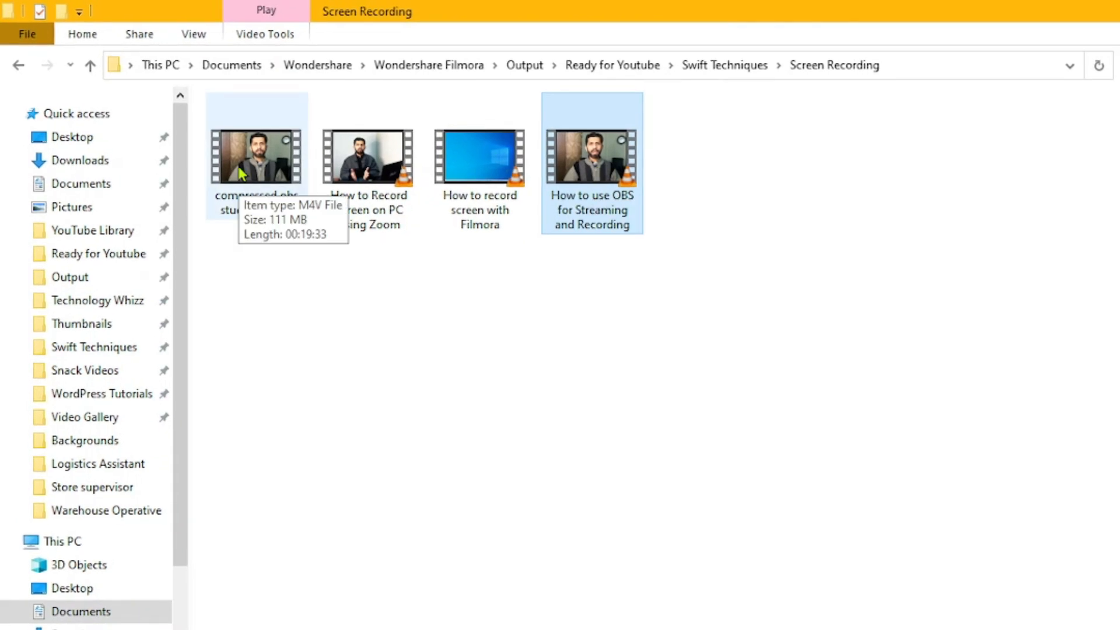
left_click(242, 173)
right_click(239, 165)
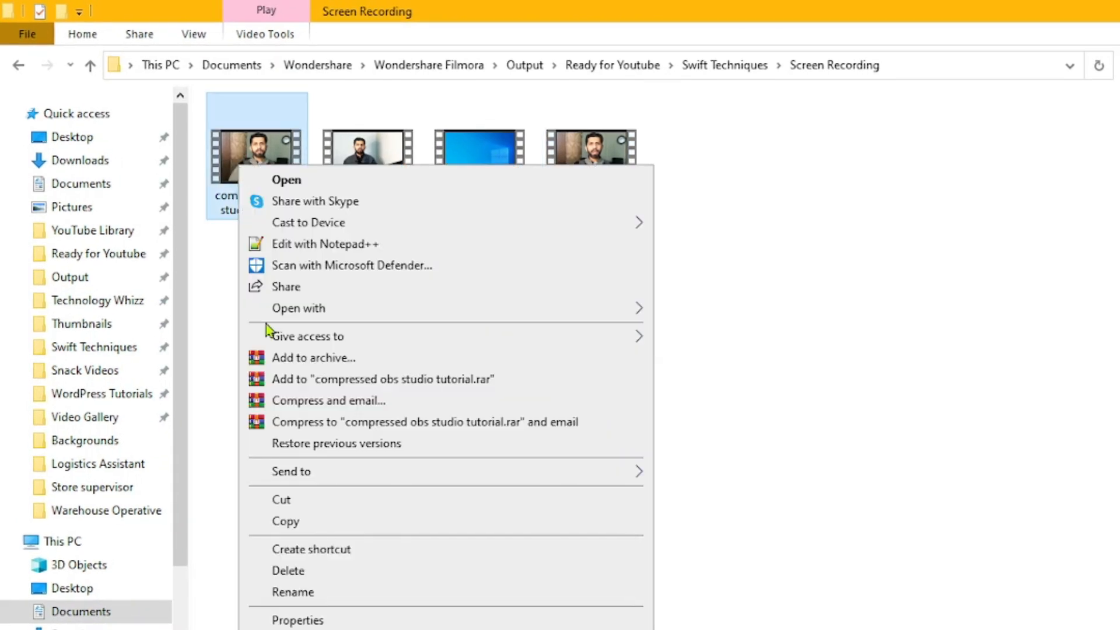
left_click(288, 617)
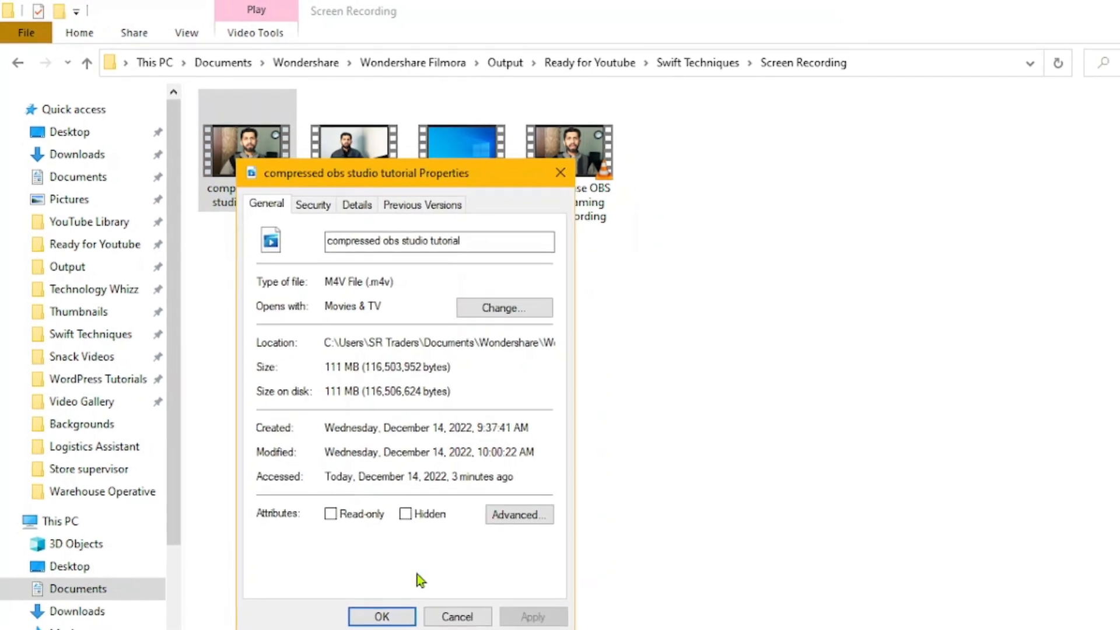
left_click(417, 583)
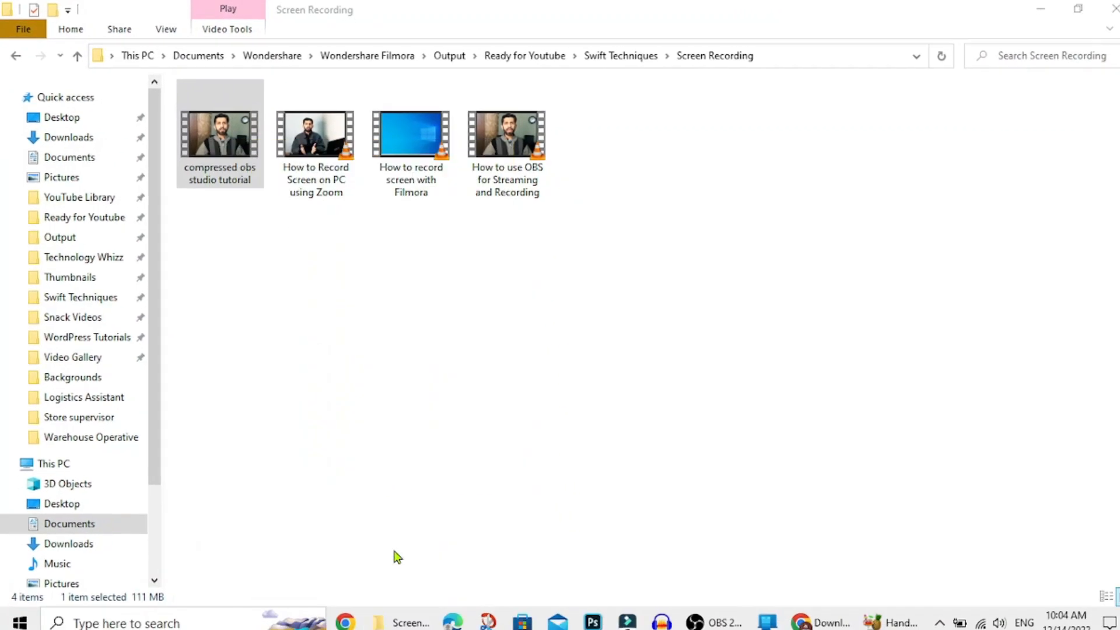
Play the compressed obs studio tutorial video and skip through several points up to about 16:26 to check its quality.
double_click(240, 156)
left_click(588, 447)
left_click(645, 578)
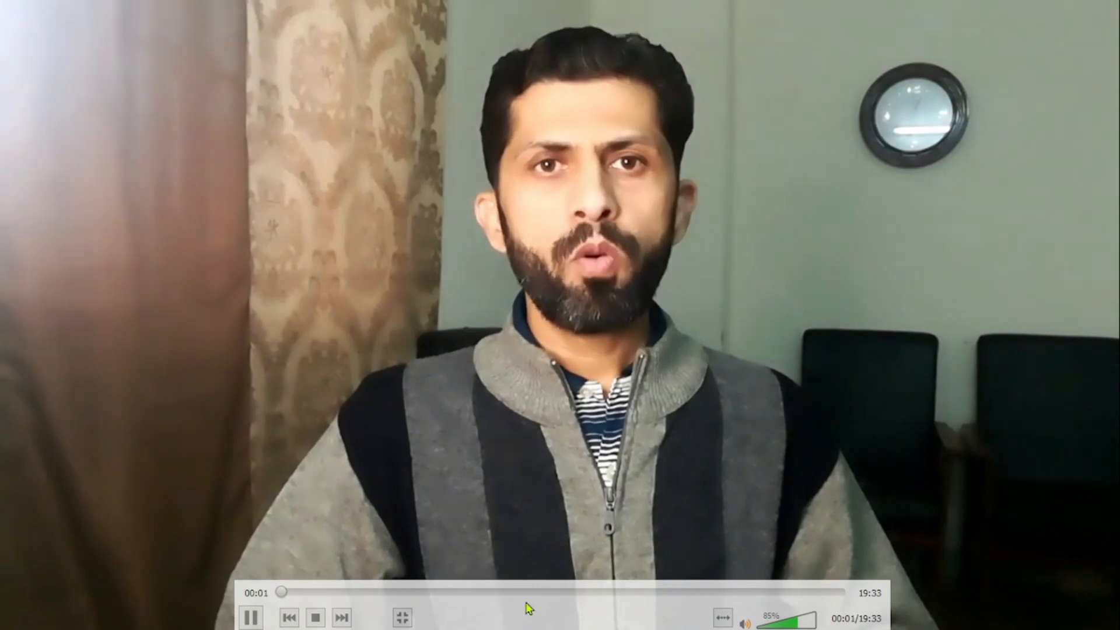
left_click(461, 592)
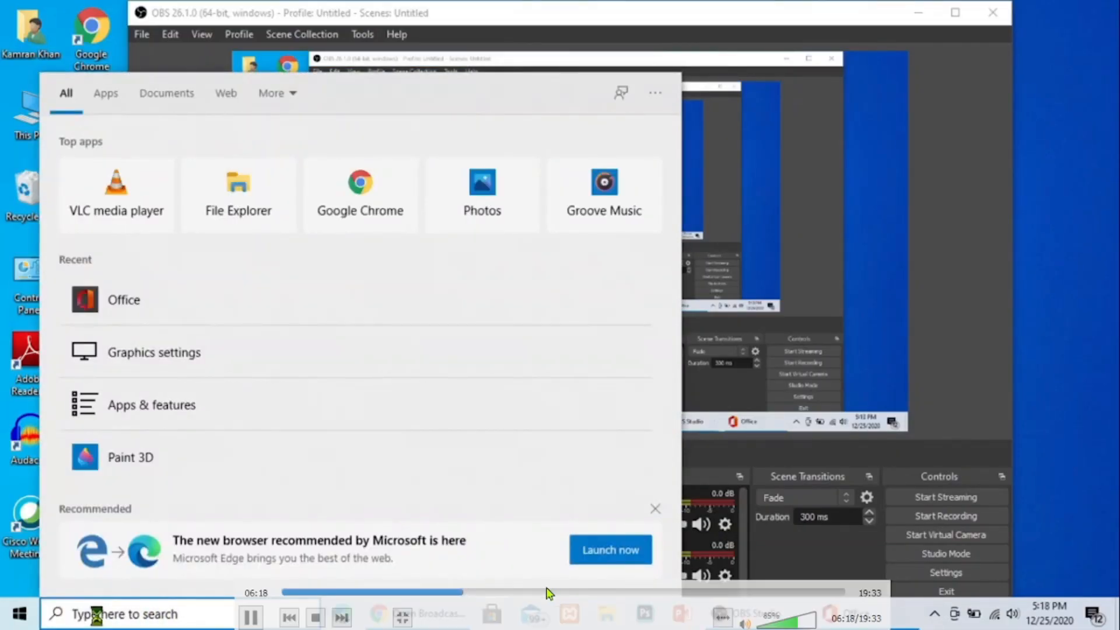
left_click(545, 592)
left_click(627, 592)
left_click(689, 593)
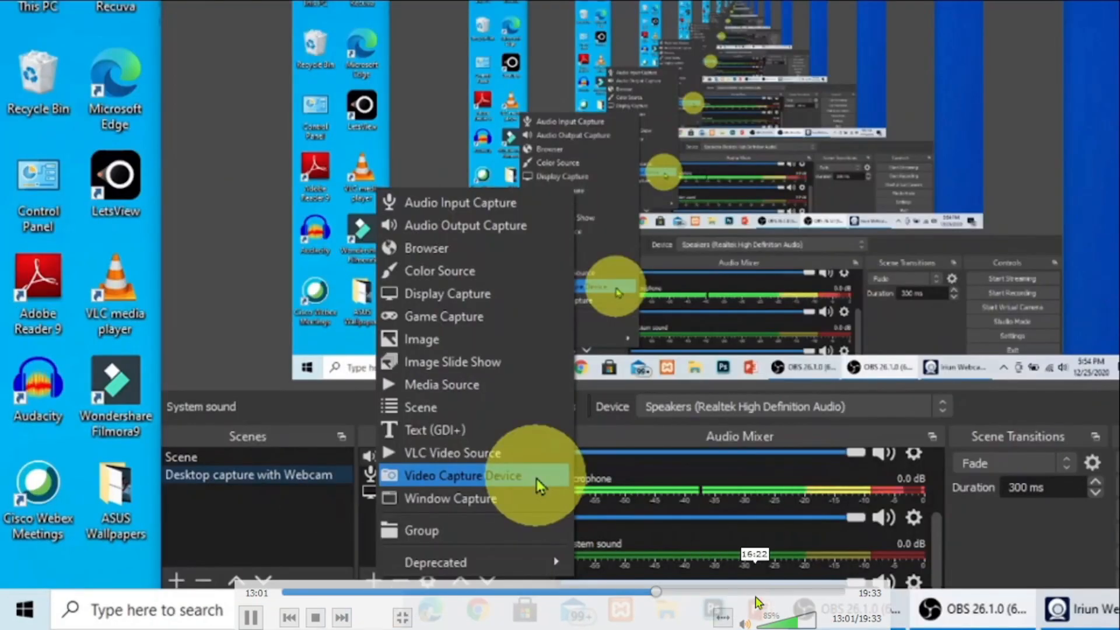
left_click(752, 593)
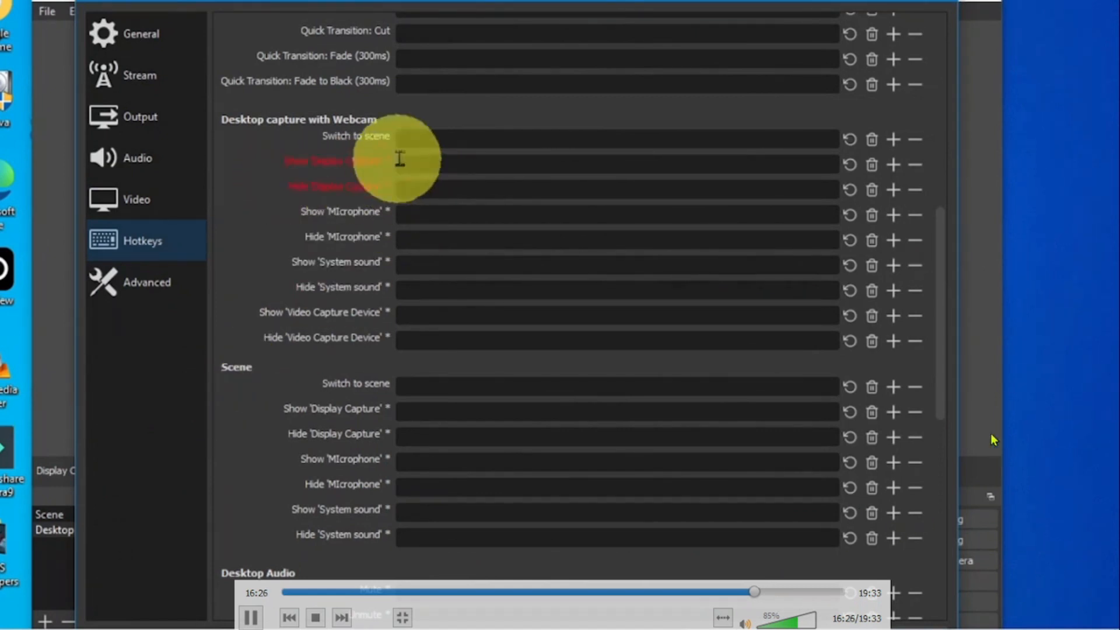
key("Escape")
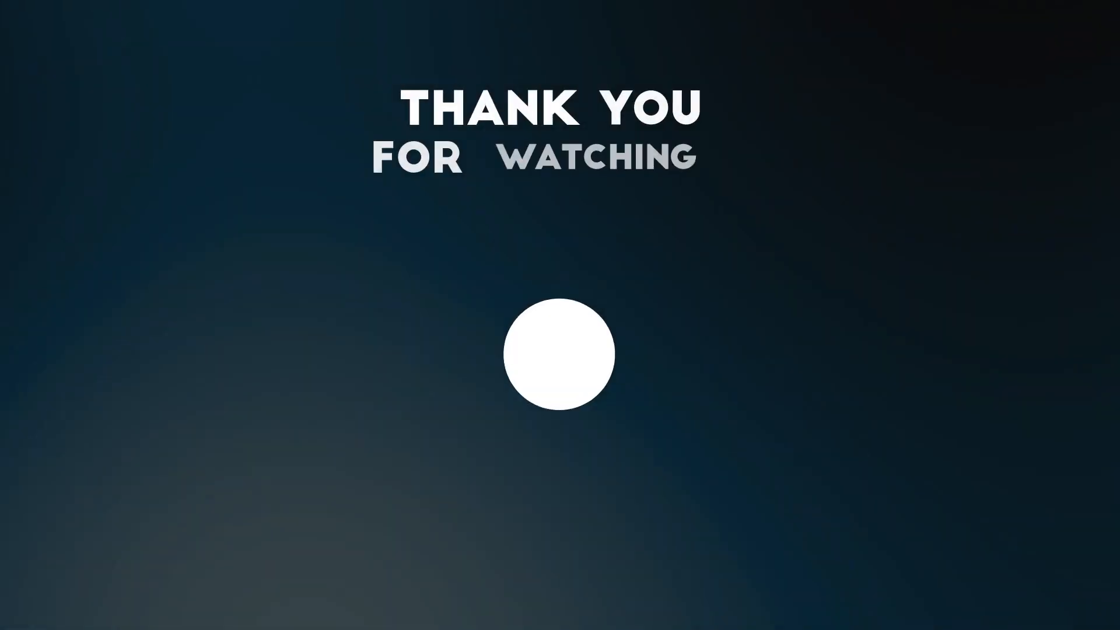